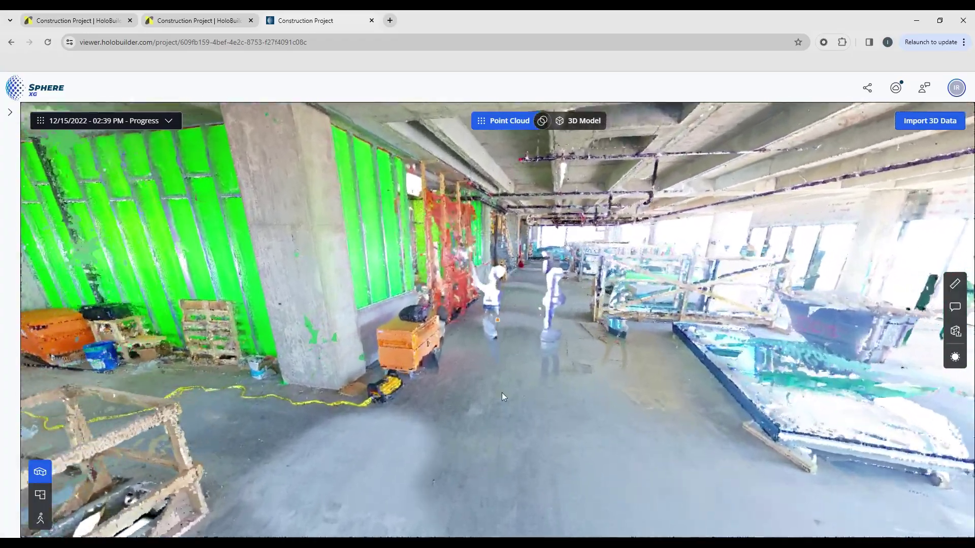
- Fly forward down the corridor until the concrete column by the orange box is in view
scroll(481, 406, up, 3)
scroll(451, 413, up, 2)
drag(449, 415, 401, 403)
scroll(401, 404, up, 3)
scroll(432, 367, up, 4)
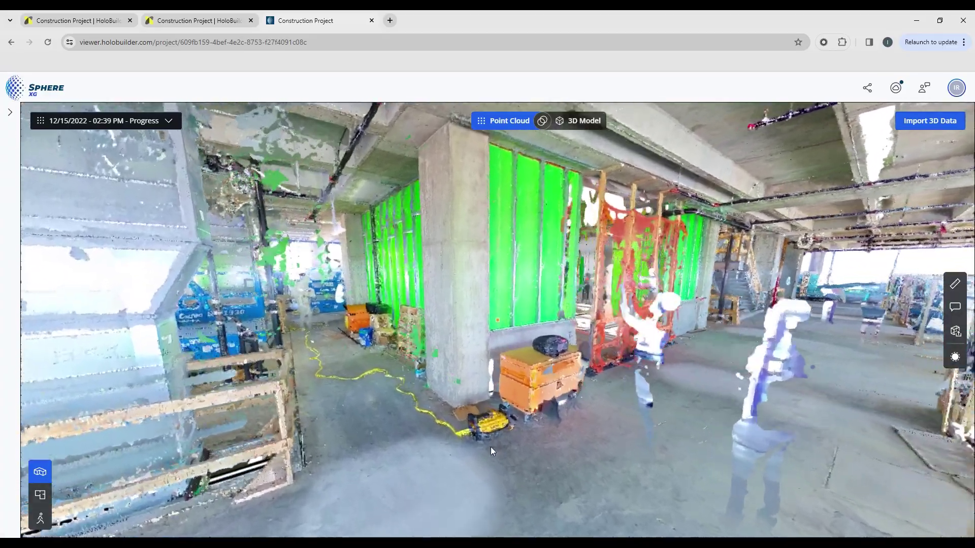
scroll(489, 447, up, 3)
scroll(457, 382, up, 3)
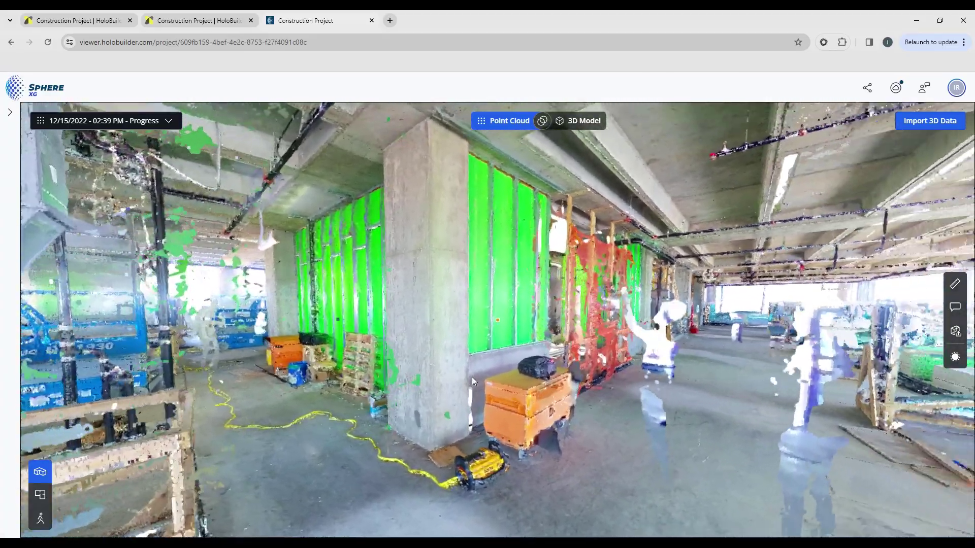
scroll(476, 376, up, 3)
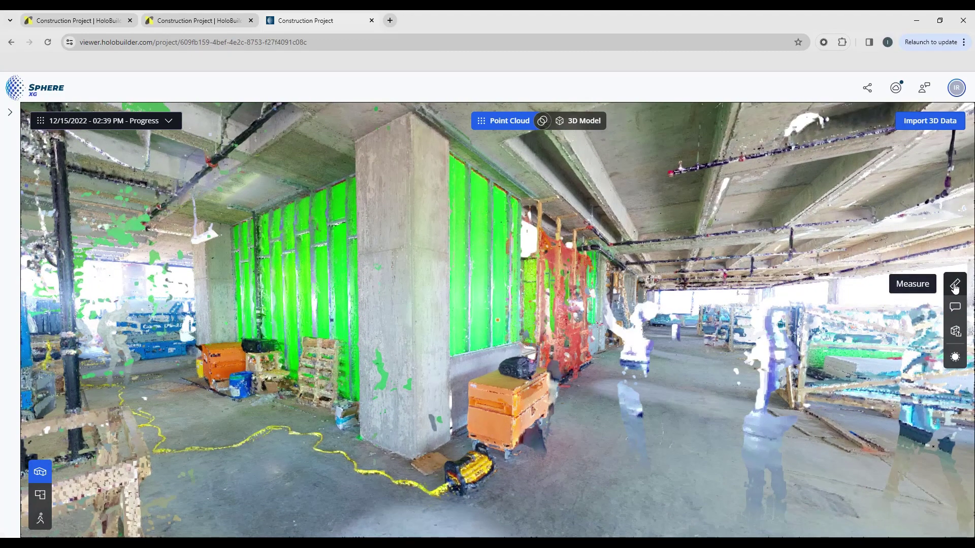
- Measure the concrete column's height from top to base (12' 8")
click(954, 285)
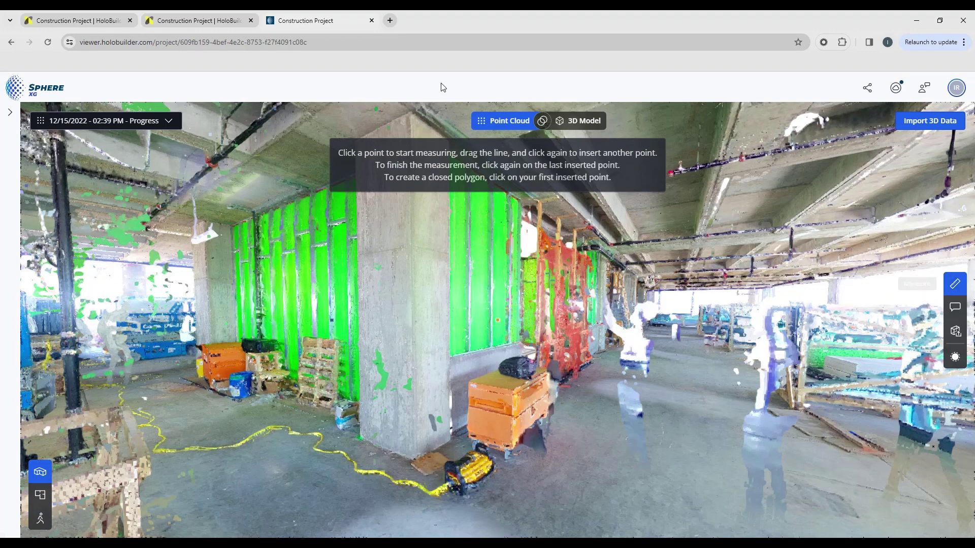
click(411, 113)
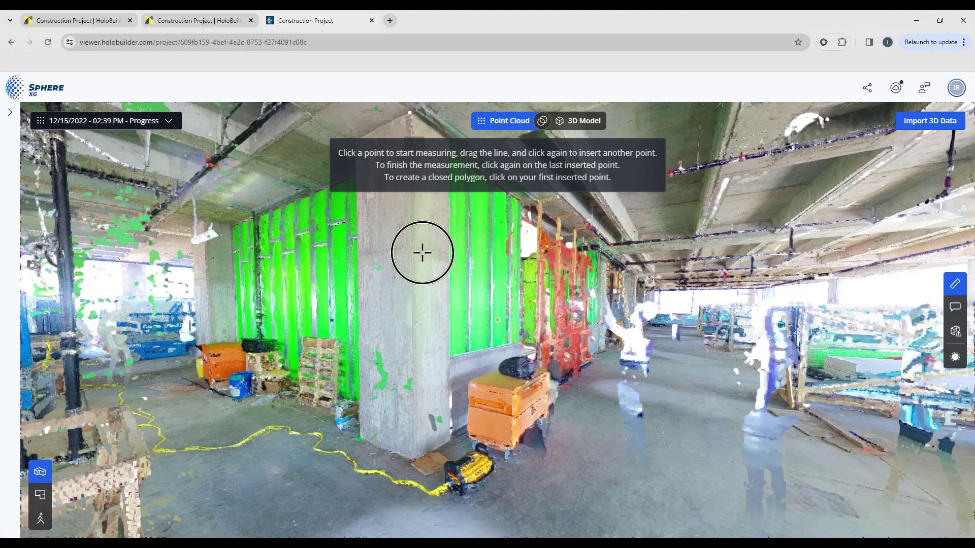
click(413, 460)
click(414, 460)
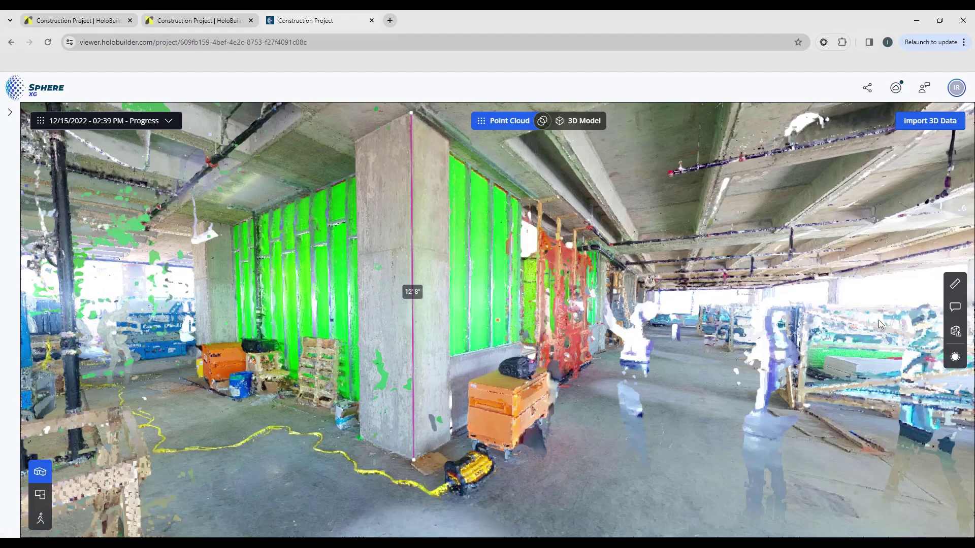
- Measure the column's width from edge to edge (3' 4 11/16")
click(955, 283)
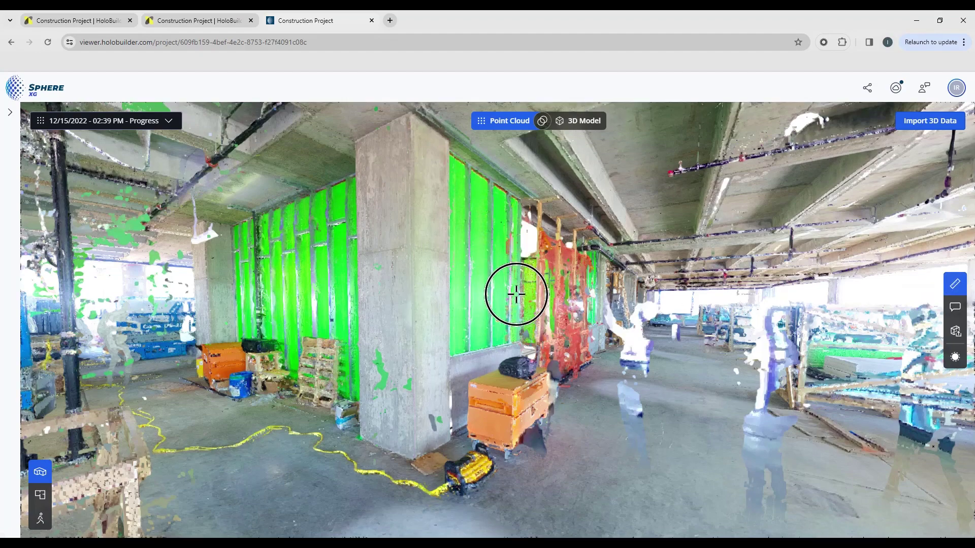
drag(480, 279, 538, 275)
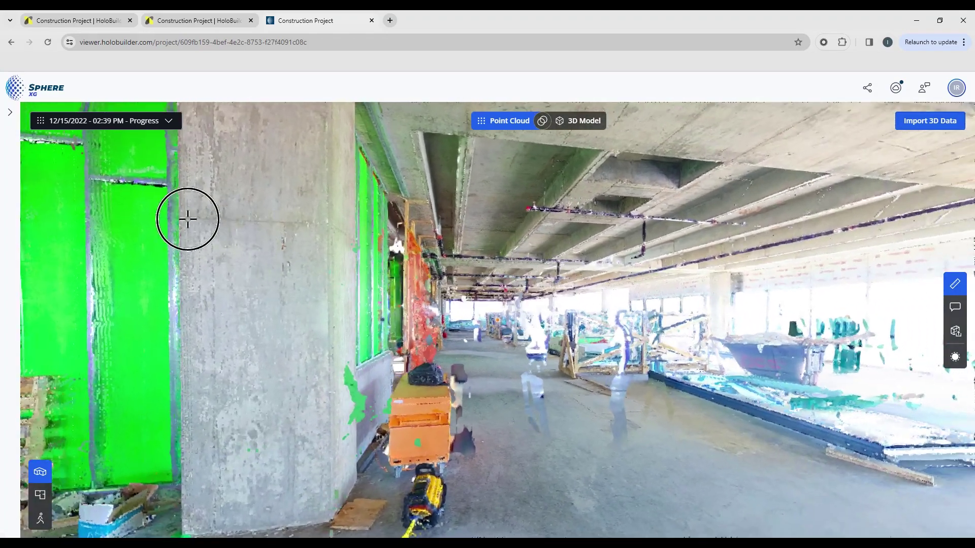
click(180, 218)
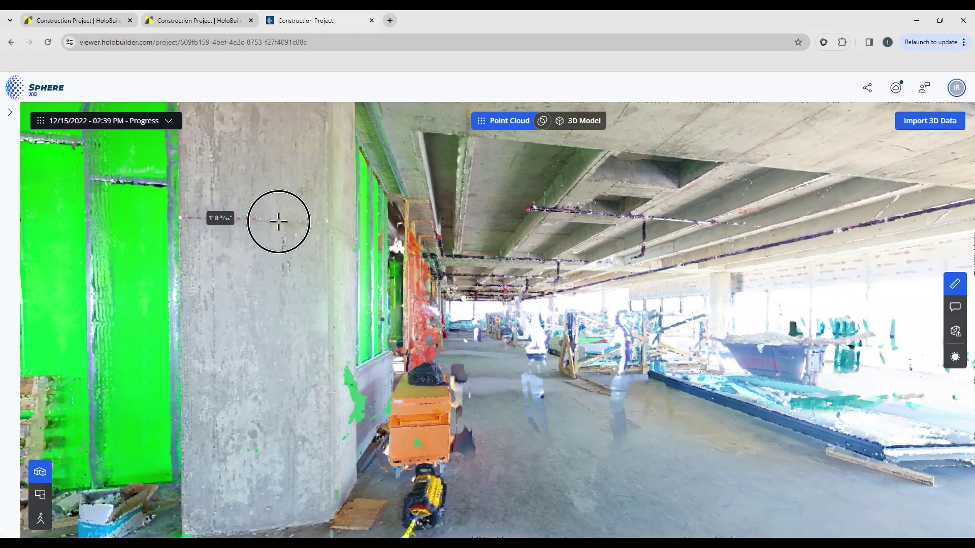
click(328, 223)
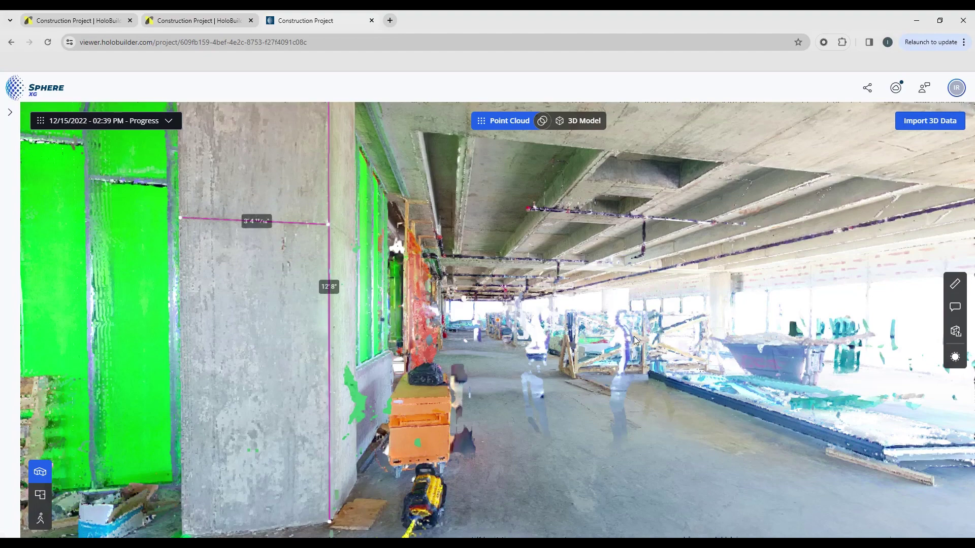
click(484, 307)
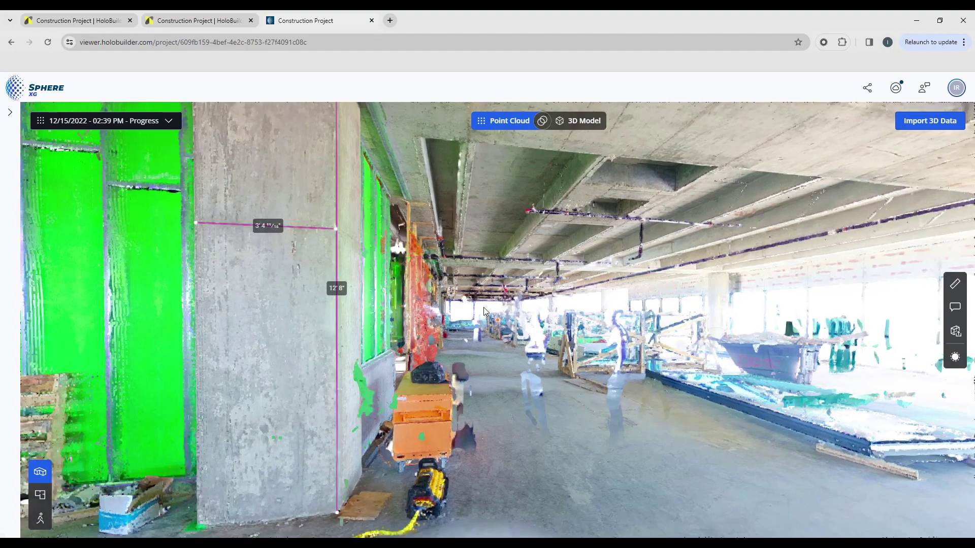
- Abandon a partial measurement and jump to another scan position in the corridor
click(955, 284)
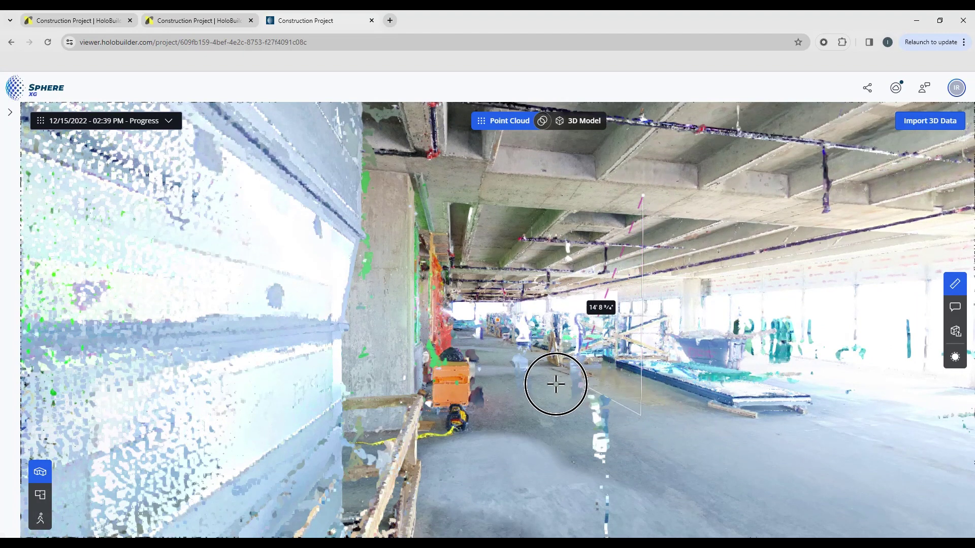
click(640, 416)
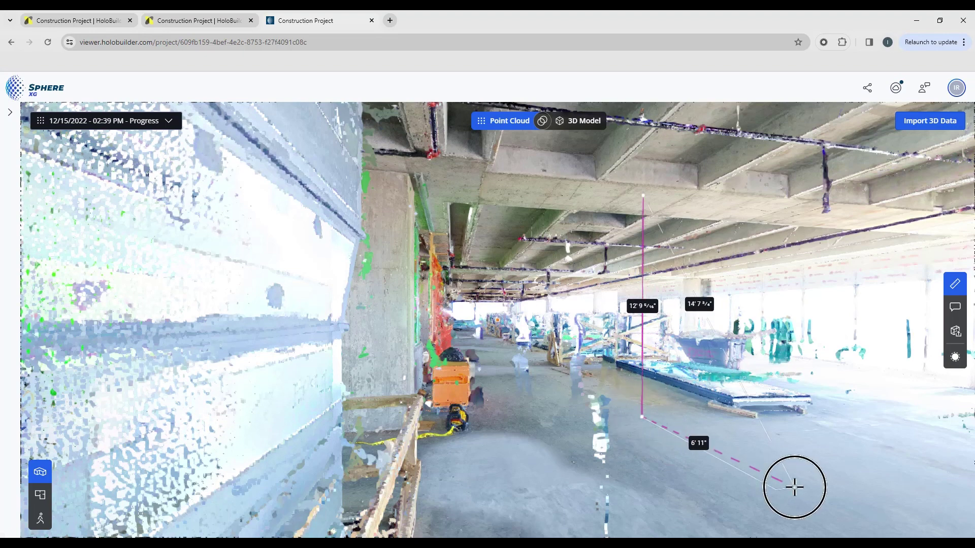
click(954, 284)
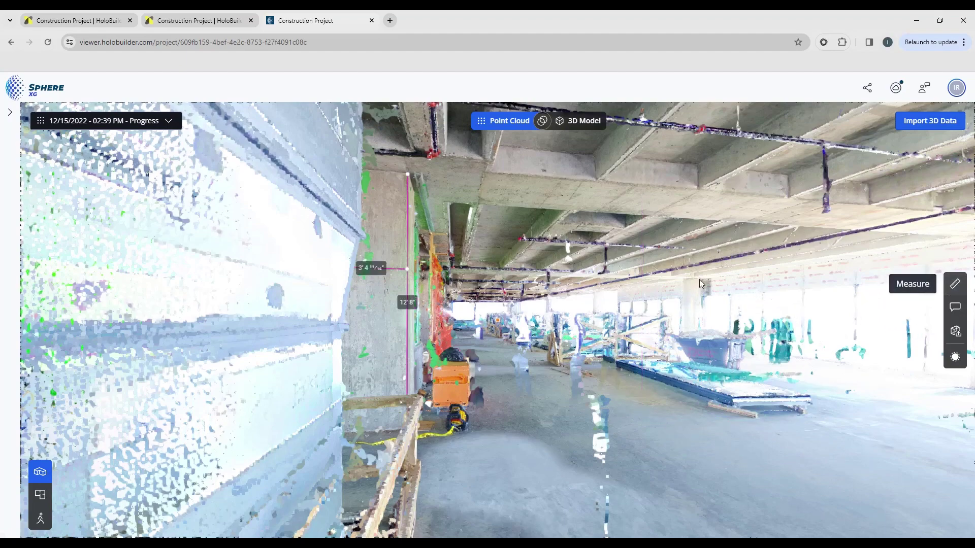
click(629, 323)
- Measure the ceiling-to-floor clearance there (12' 9 1/4") and finish measuring
click(955, 284)
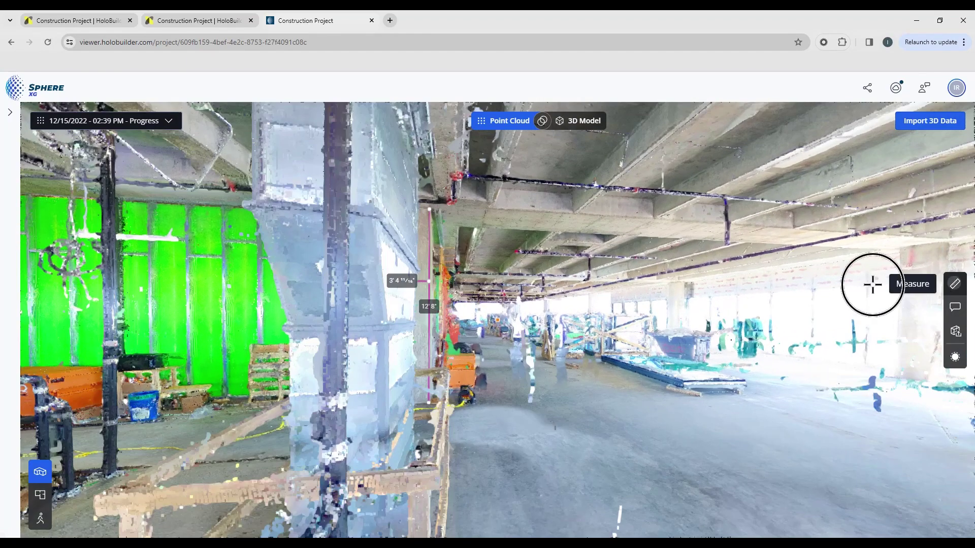
click(616, 222)
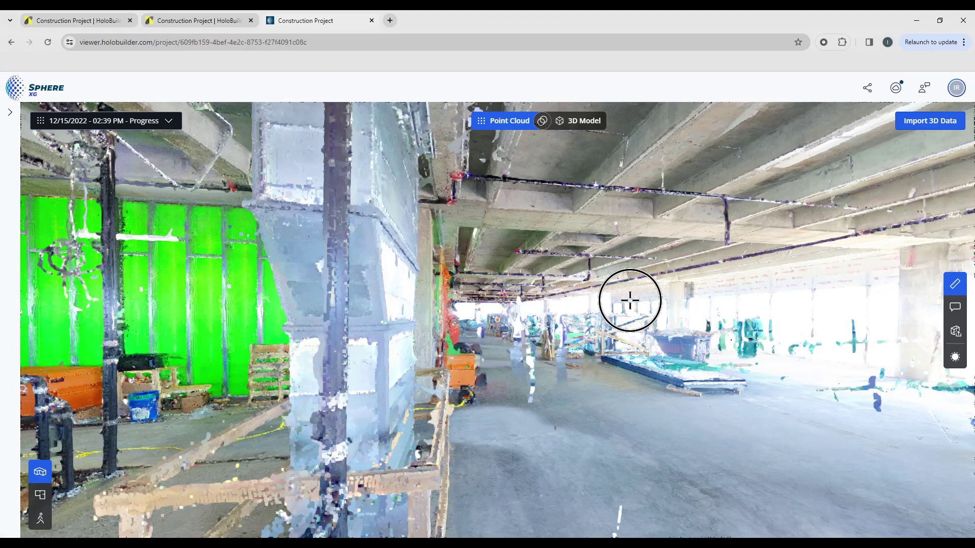
click(613, 393)
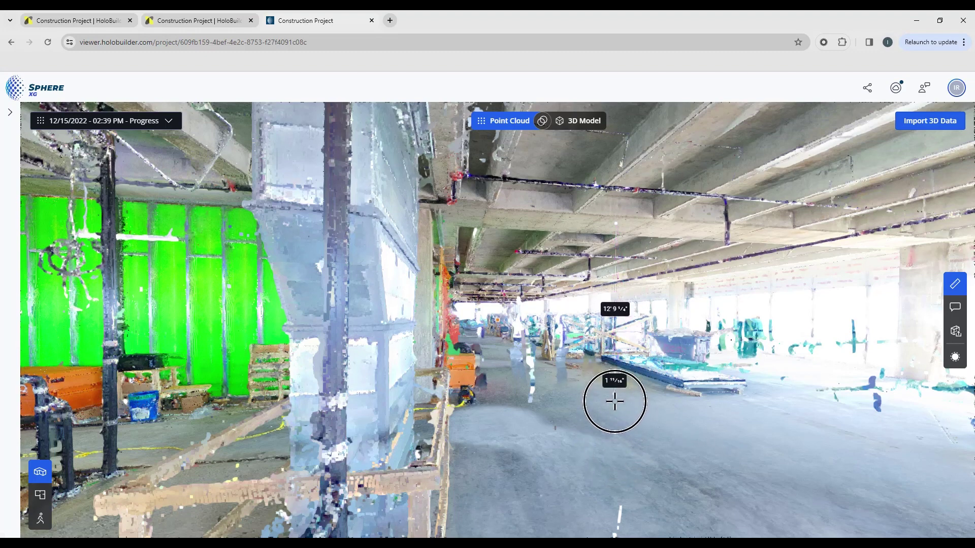
key(Escape)
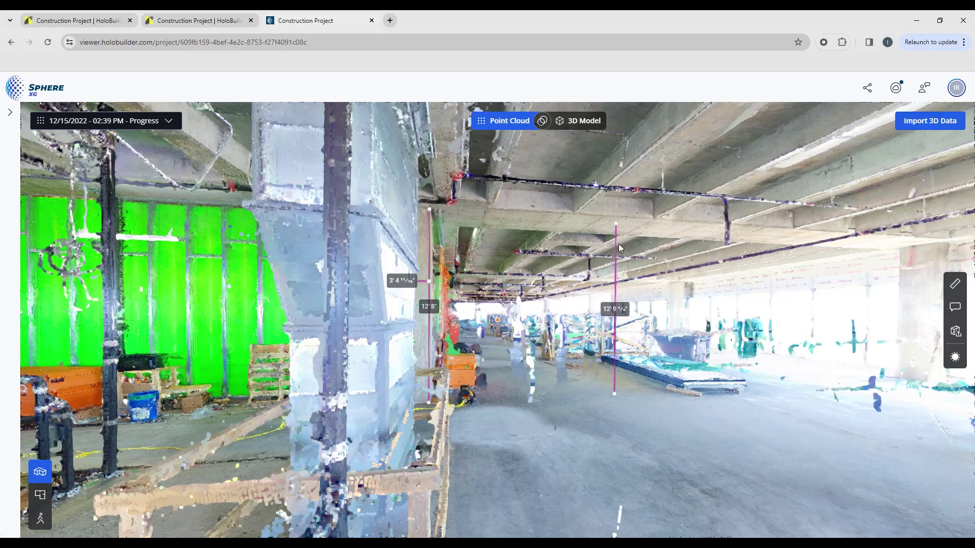
- Select the 12' 9 1/4" clearance measurement and copy its value to the clipboard
click(620, 313)
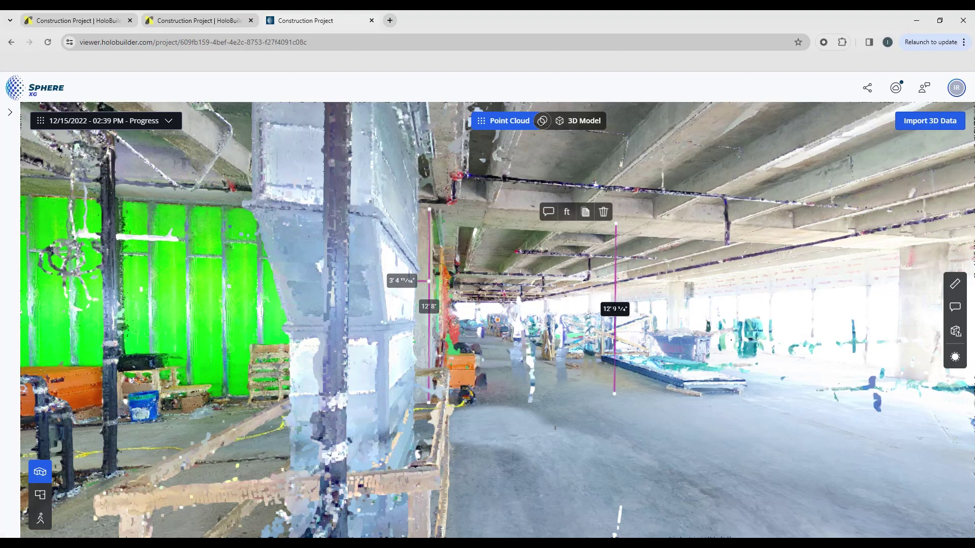
click(586, 214)
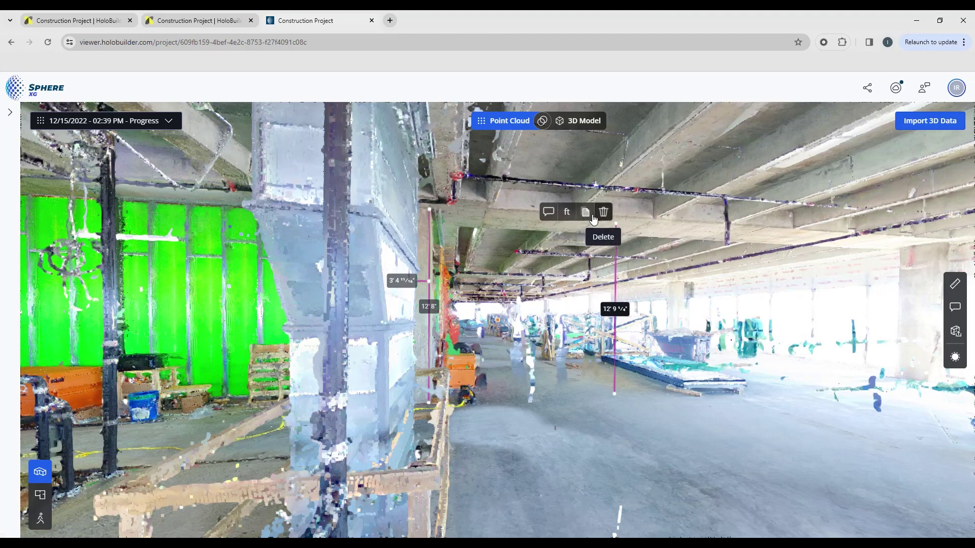
- Title the annotation 'Safety clearance issue' and add a description asking to check the clearance here
click(548, 212)
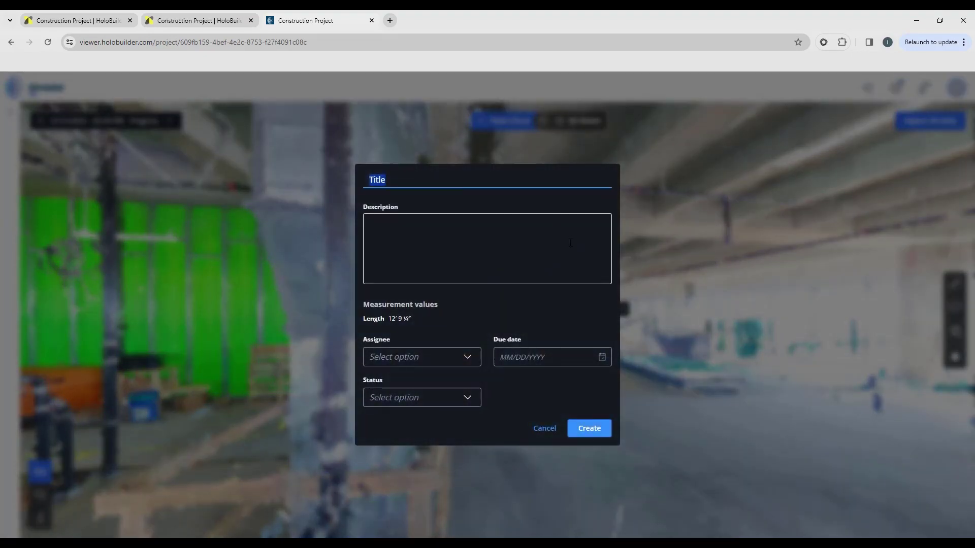
text(Safety clearance issue)
click(539, 232)
text(Please check the clearance in this area. Should be 13'-0" min)
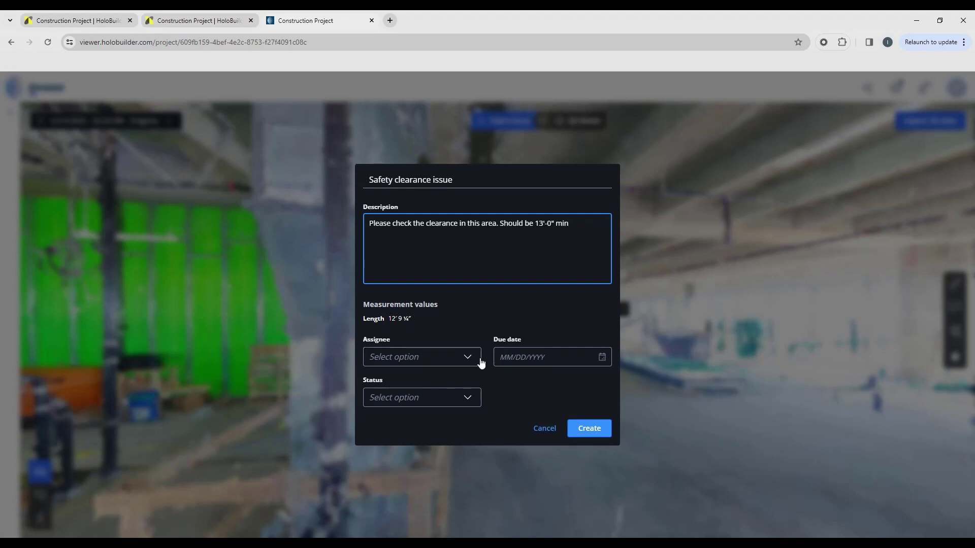
- Assign a team member, set due date 04/26/2024 and status Open, then create the issue
click(454, 358)
click(437, 404)
click(598, 363)
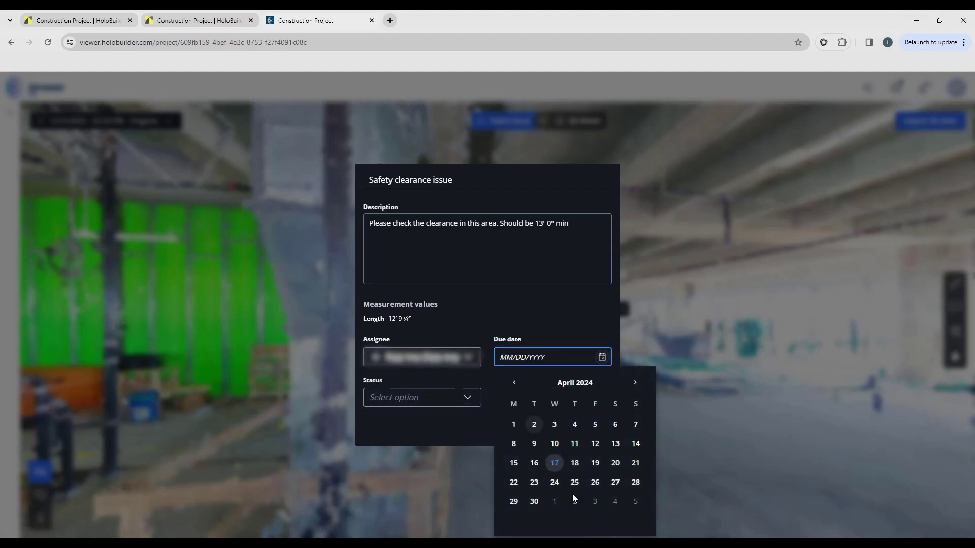
click(595, 482)
click(451, 400)
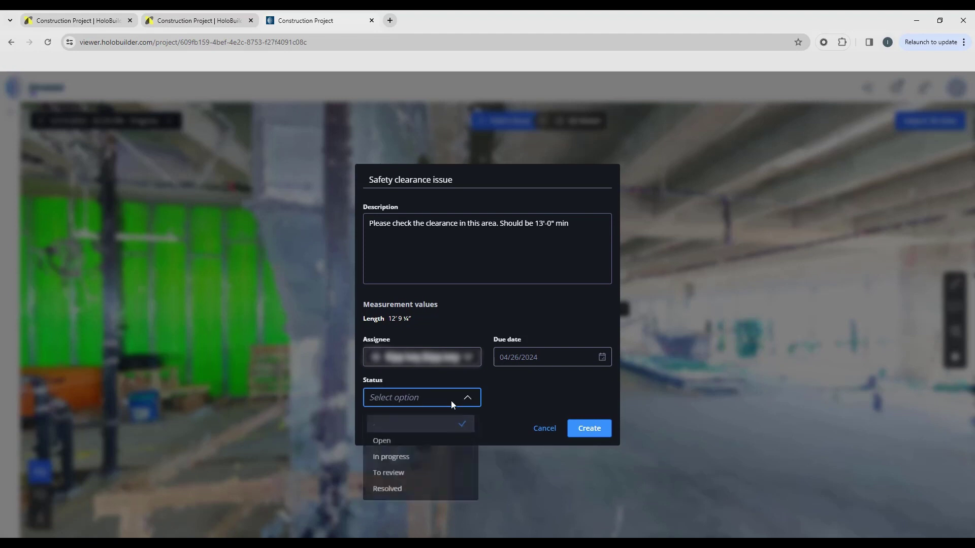
click(378, 442)
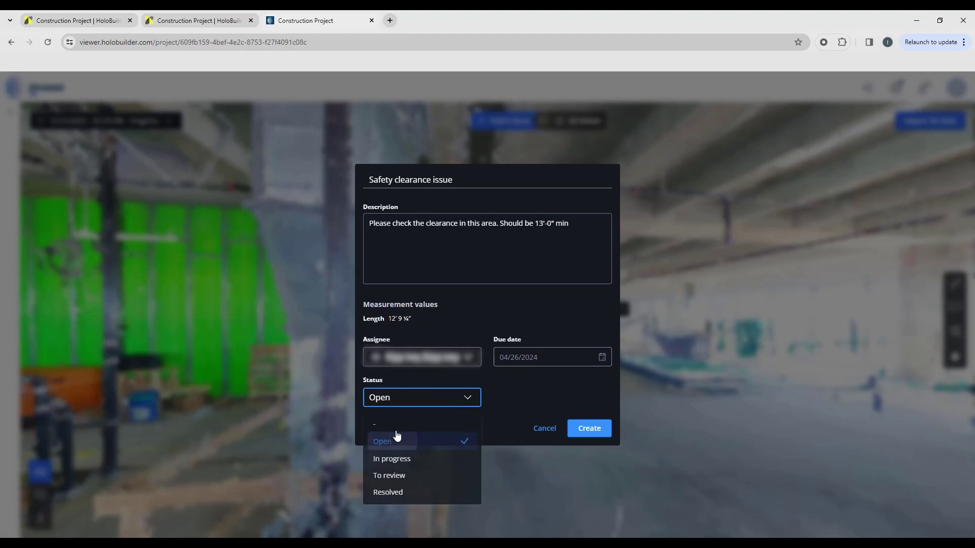
click(589, 429)
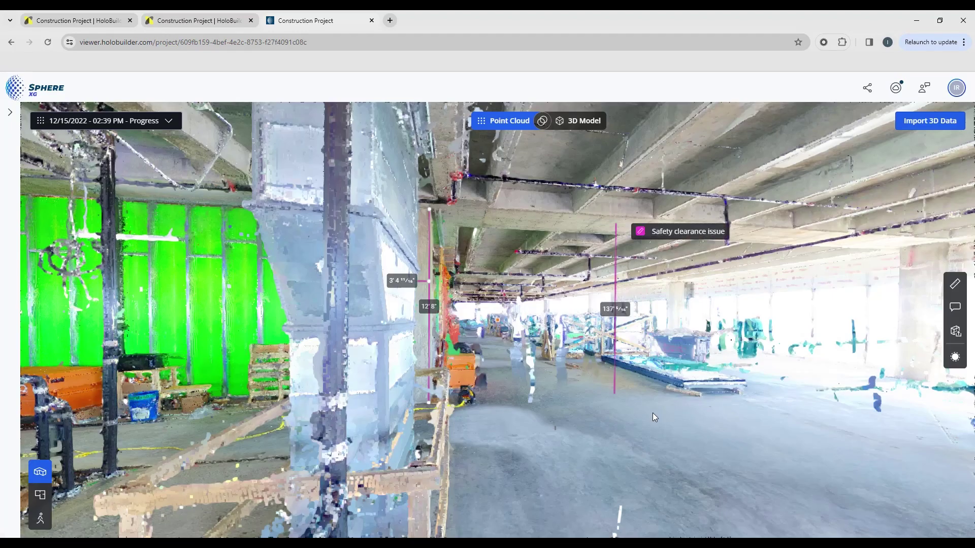
- Review the Safety clearance issue's details, then delete it and confirm the deletion
mouse_move(604, 315)
mouse_move(681, 228)
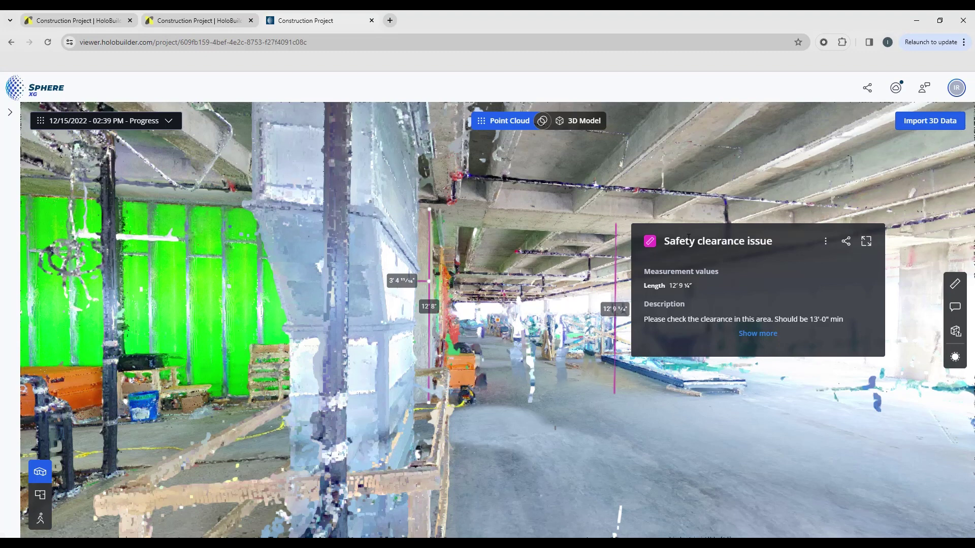
click(757, 334)
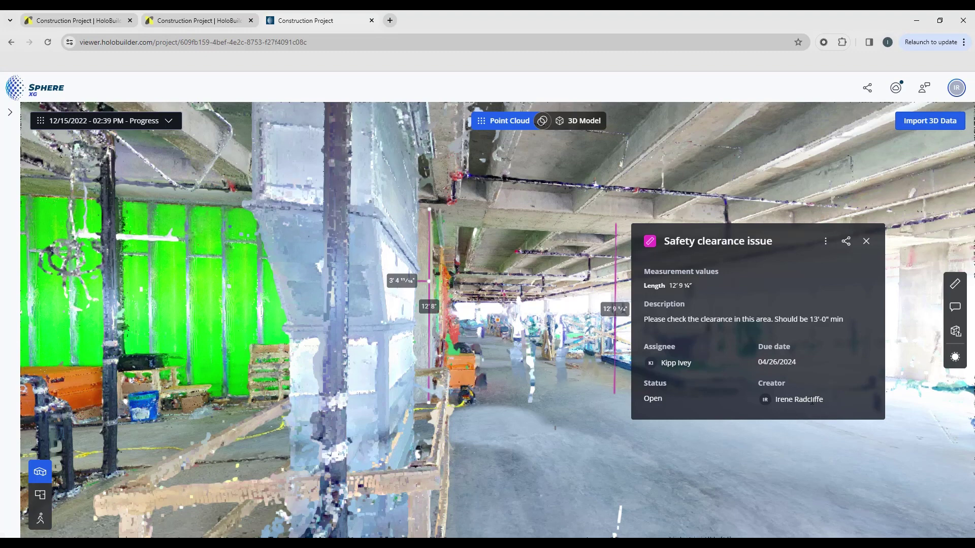
click(868, 244)
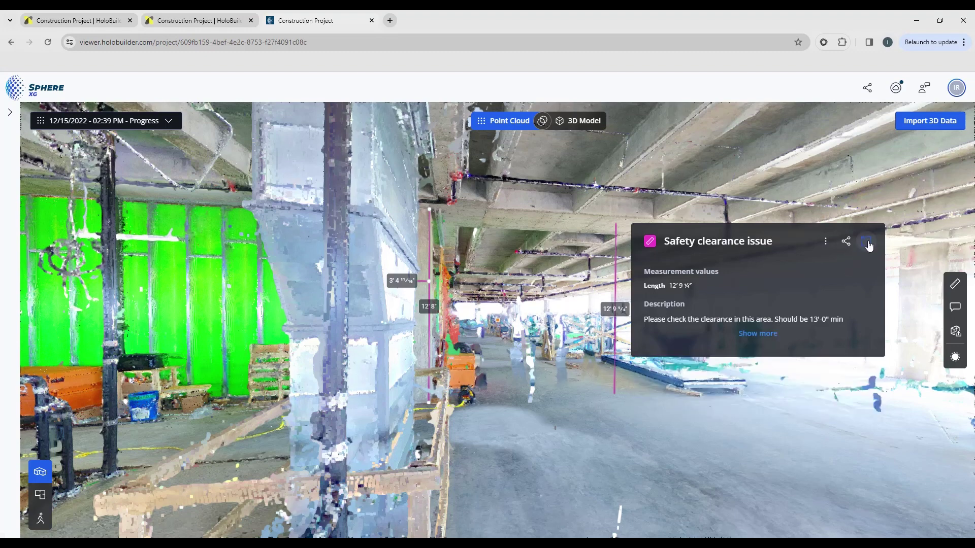
click(825, 243)
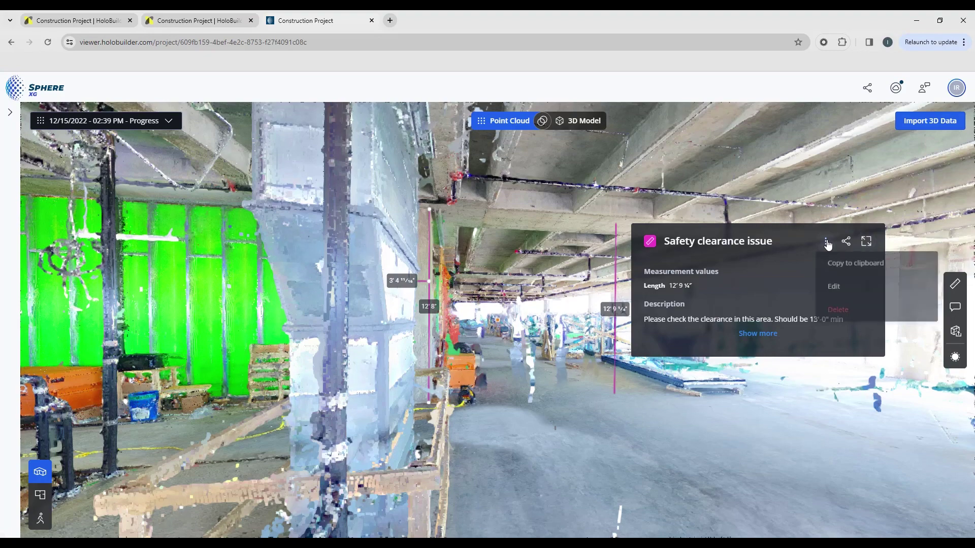
click(838, 313)
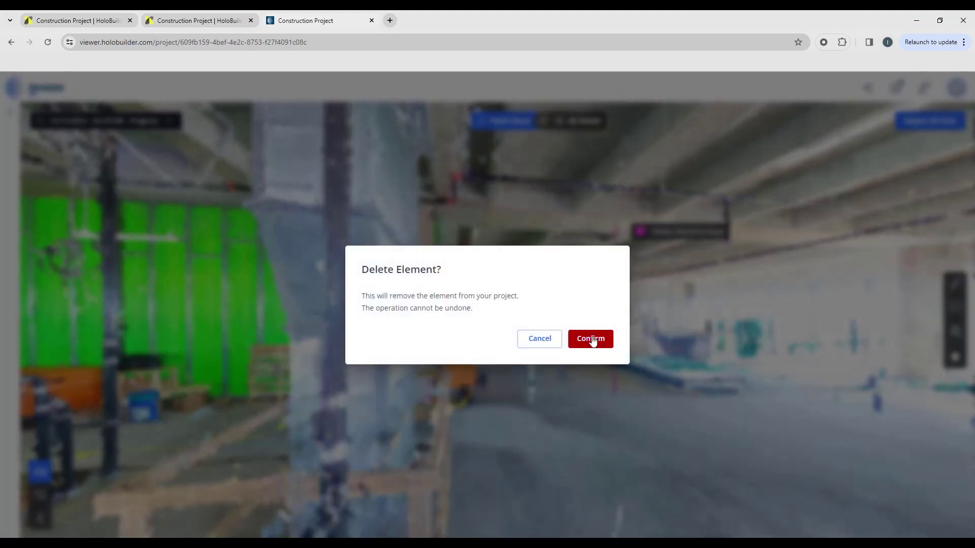
click(591, 341)
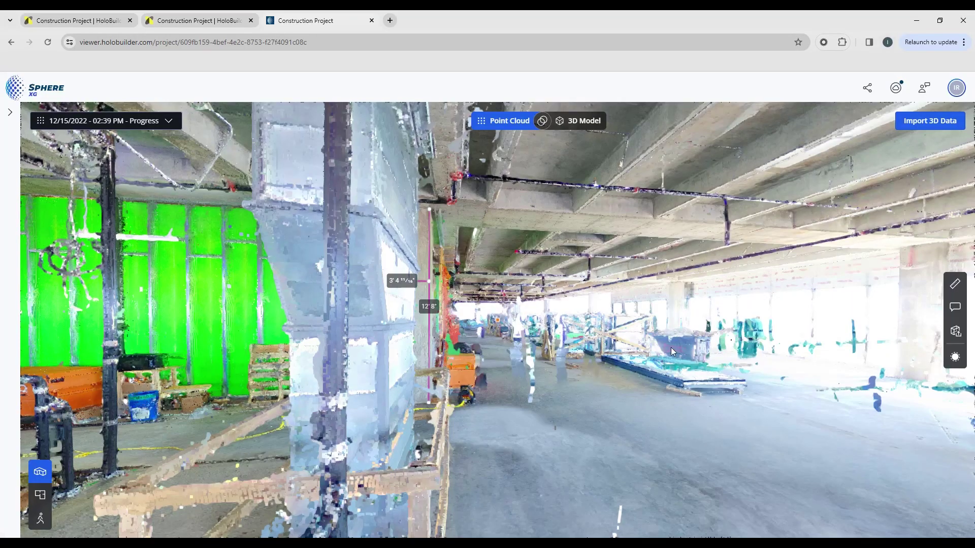
- Orbit the view around the measured column toward the green wall
drag(407, 374, 428, 377)
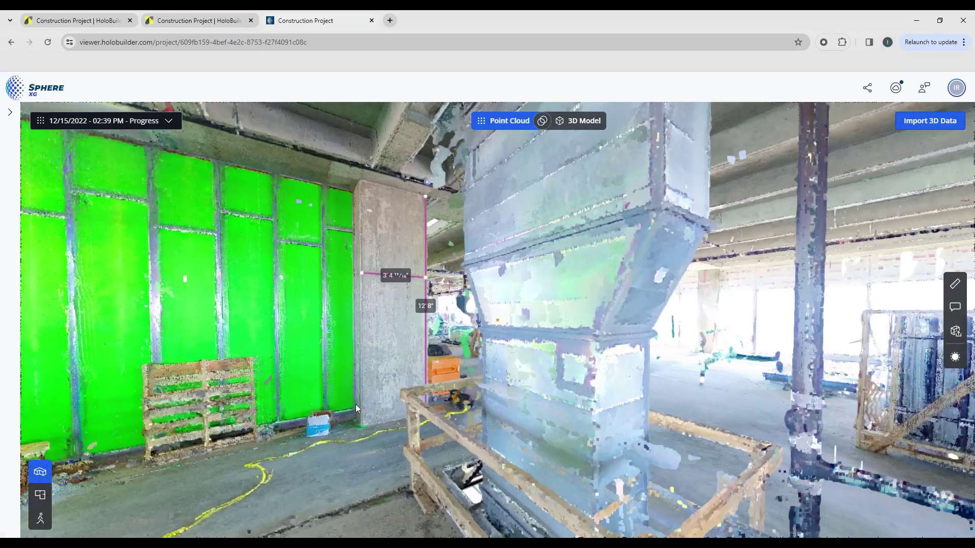
right_drag(355, 404, 539, 377)
drag(539, 376, 244, 373)
drag(717, 358, 467, 348)
right_drag(467, 349, 544, 344)
drag(547, 339, 595, 349)
right_drag(632, 354, 583, 364)
- Fly forward to the scaffolding and overhead pipes and start placing a point annotation
scroll(547, 358, up, 4)
scroll(596, 374, up, 10)
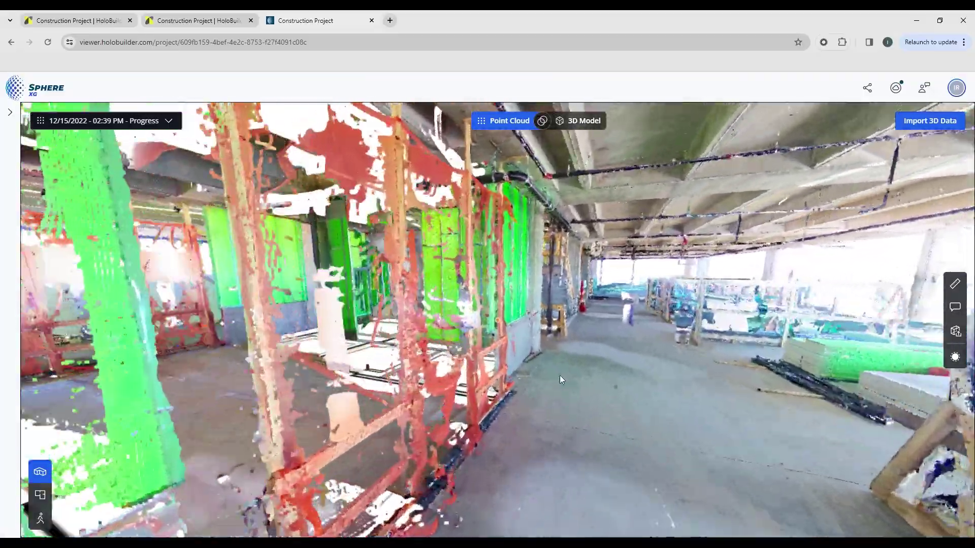
scroll(559, 376, up, 5)
right_drag(599, 367, 402, 397)
scroll(505, 388, up, 4)
scroll(598, 341, up, 12)
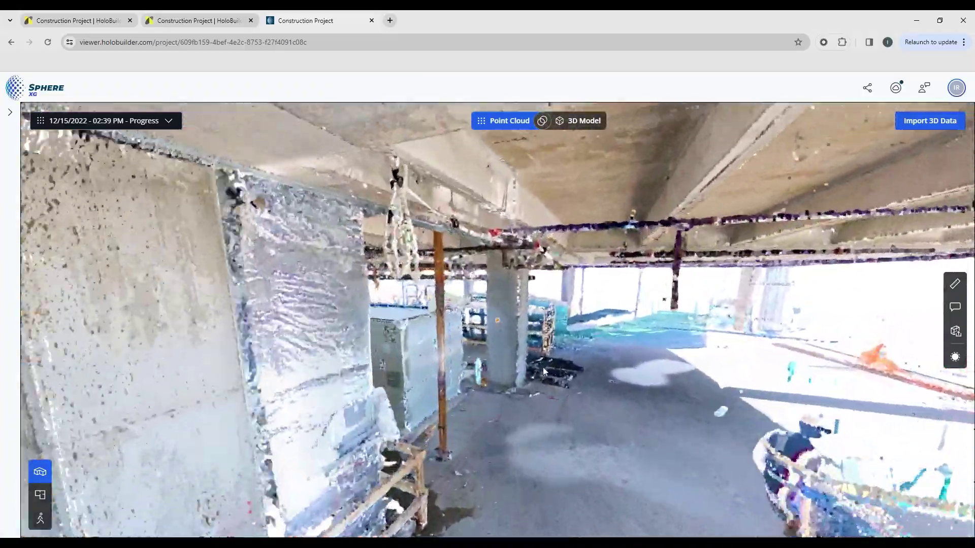
click(543, 367)
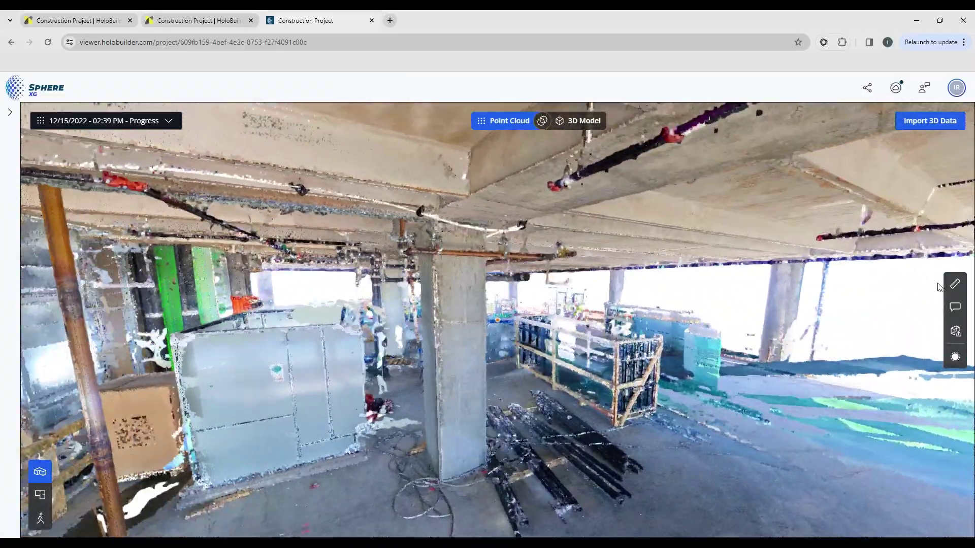
click(954, 306)
scroll(525, 253, up, 4)
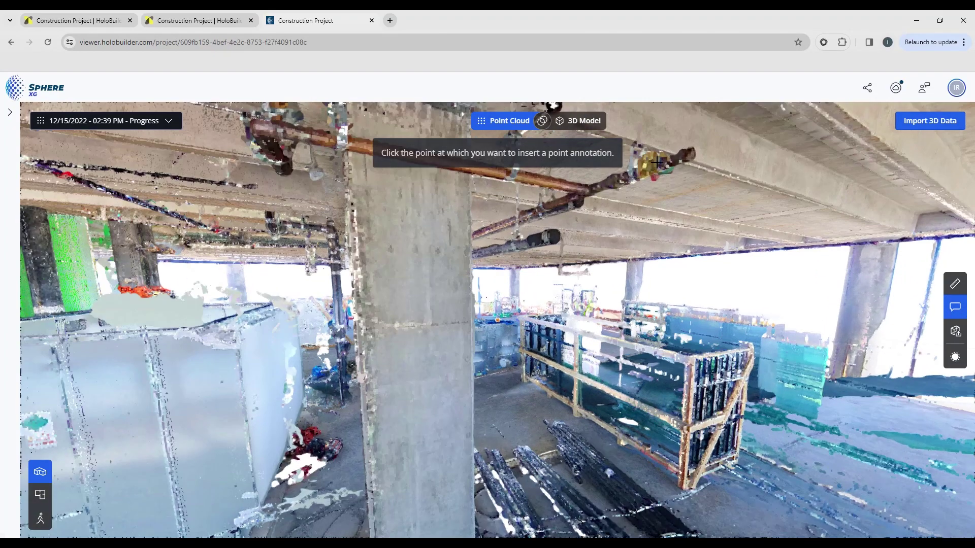
- Pin an annotation on the pipe valve titled FW-100, described 'Fire suppression valve'
click(708, 202)
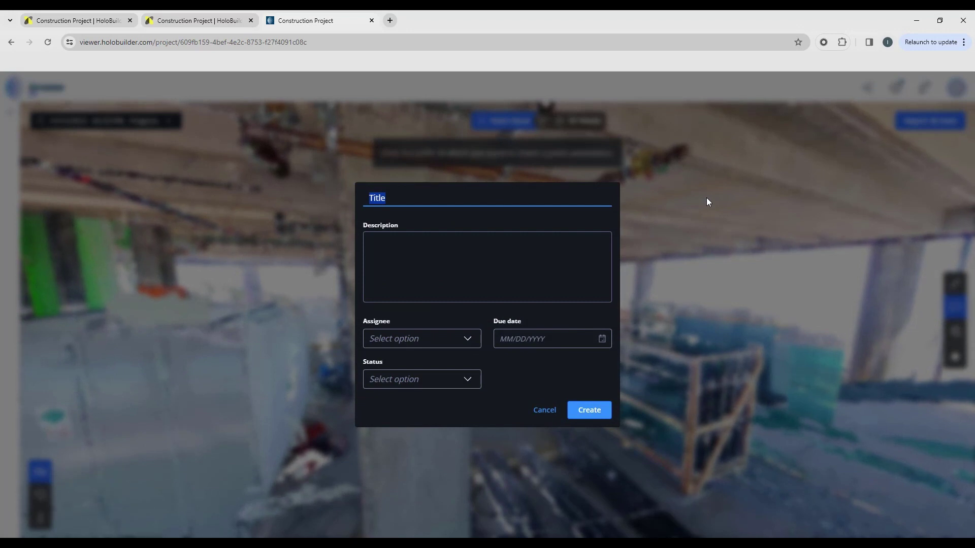
text(FW)
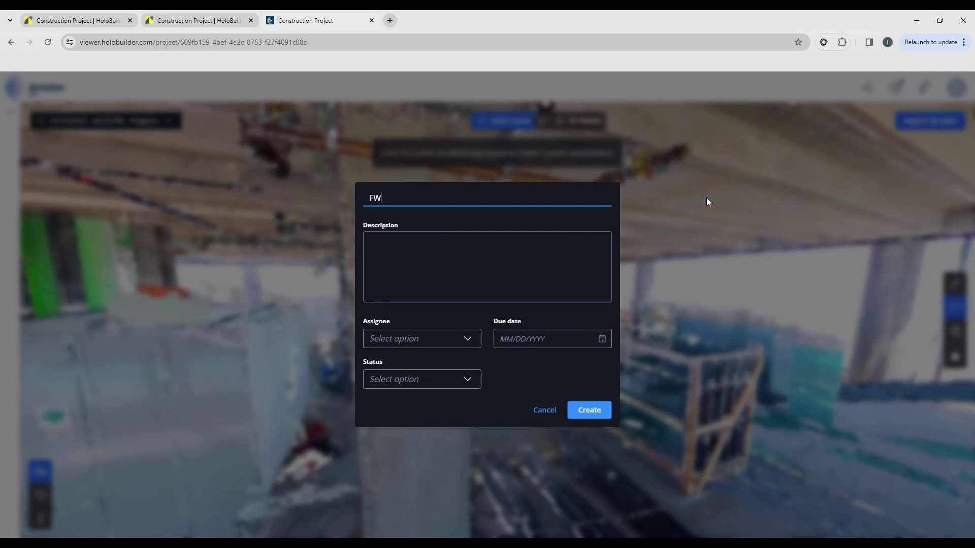
text(-100)
click(410, 258)
text(Fire suppression valve)
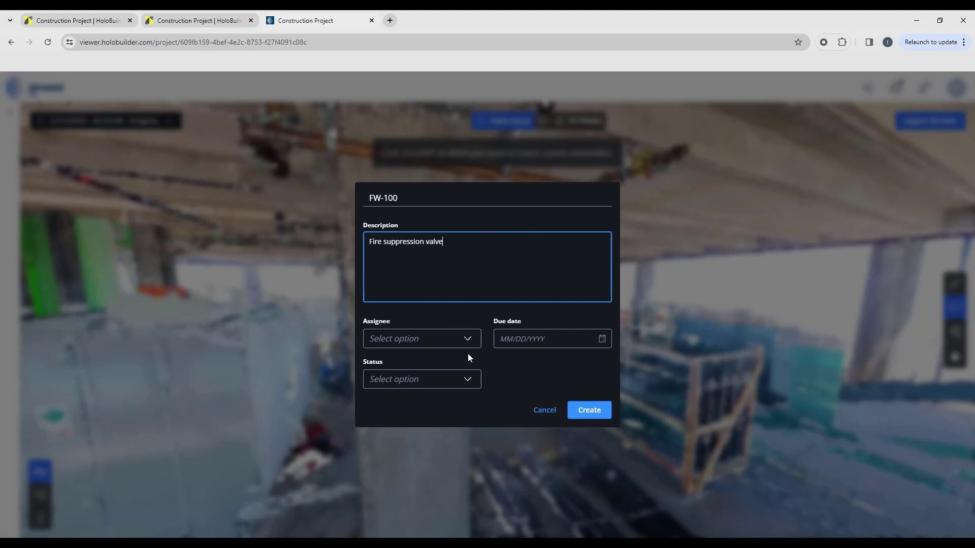
click(465, 339)
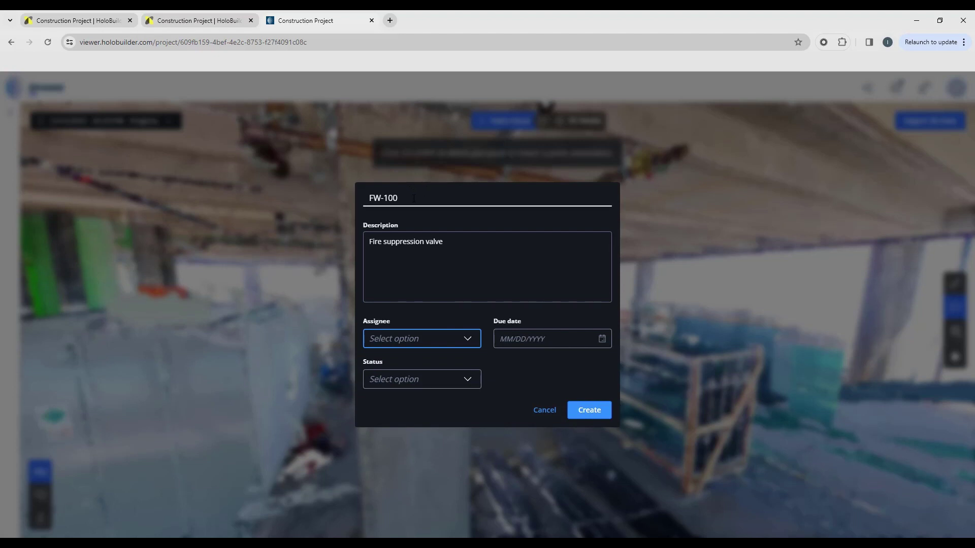
click(584, 409)
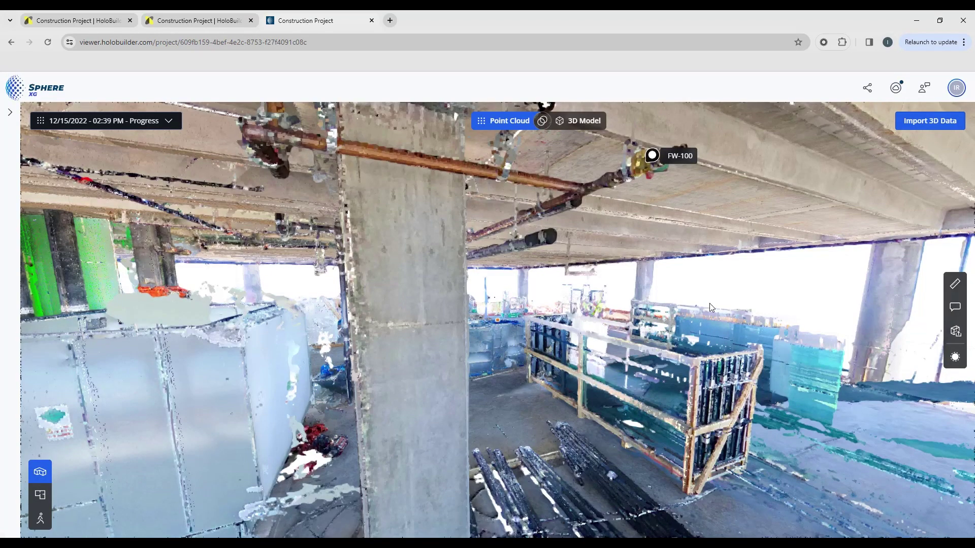
- Review and close the FW-100 card, then back out to an overview of the whole floor
click(651, 155)
drag(631, 206, 662, 219)
mouse_move(712, 195)
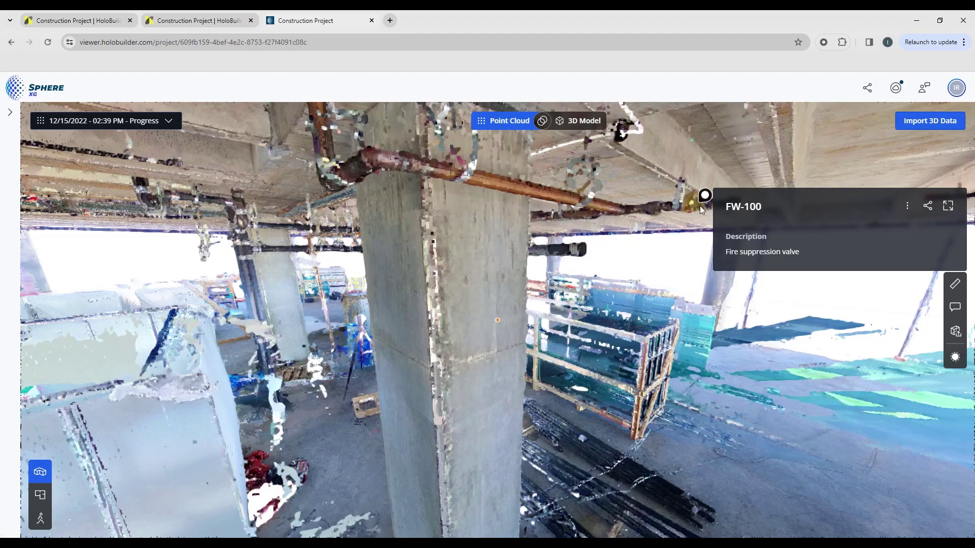
click(695, 206)
drag(670, 285, 602, 282)
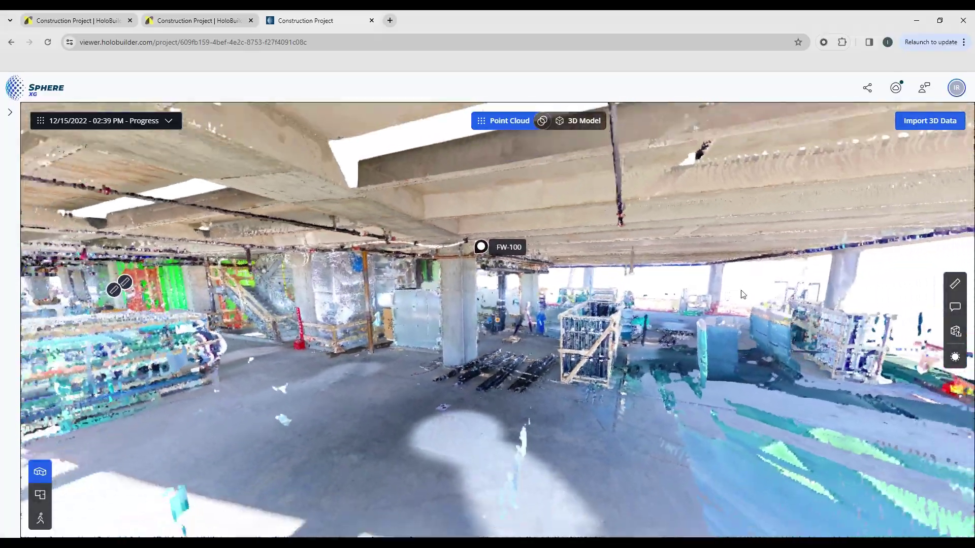
key(s)
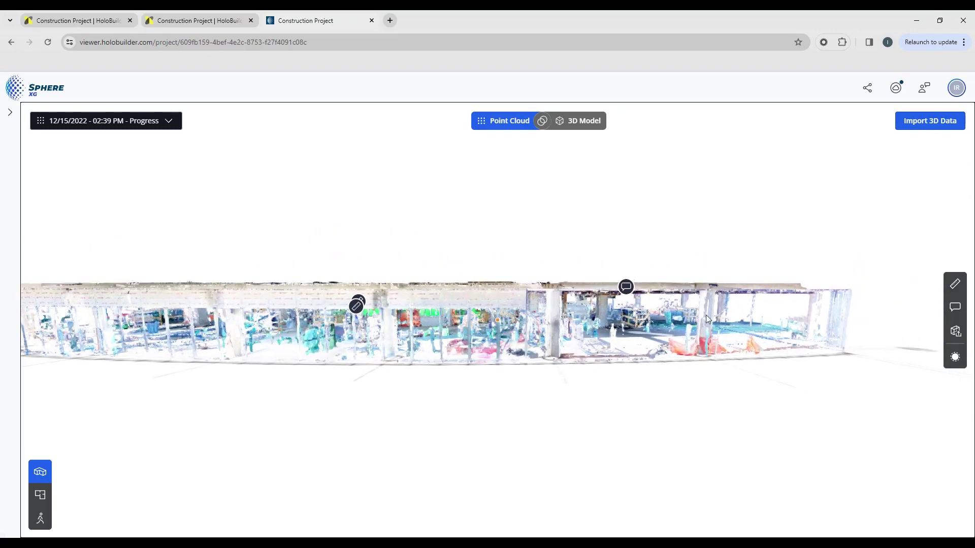
- Start Define Volume and pull the box's left, right, front and back faces inward
click(956, 331)
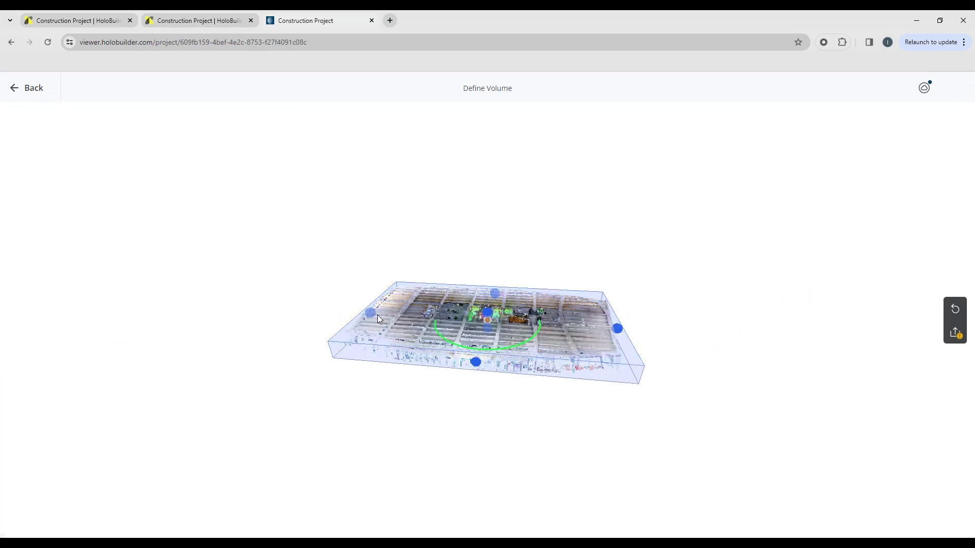
drag(371, 313, 441, 329)
drag(618, 328, 539, 320)
drag(477, 362, 484, 340)
drag(497, 292, 492, 308)
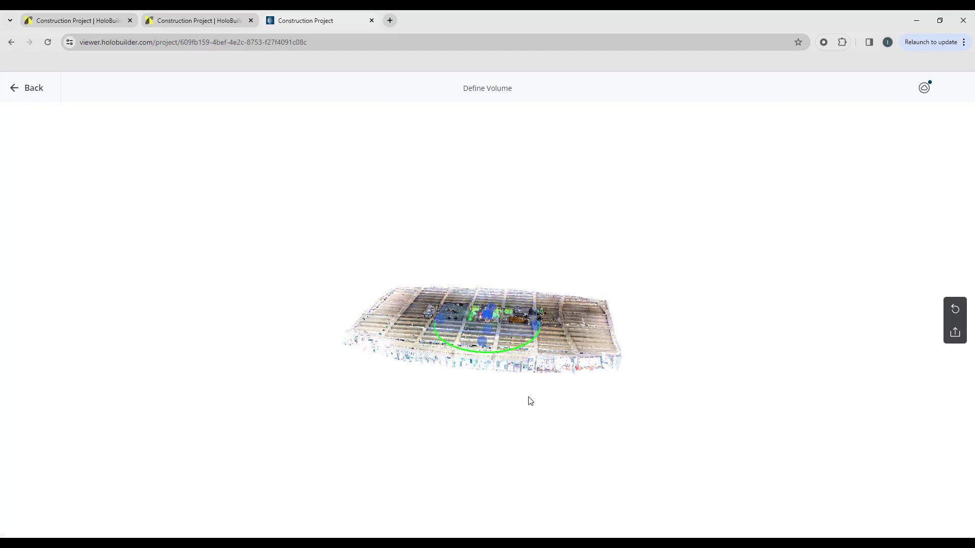
- From a side view, lower the box's top and trim top and bottom closer together
drag(528, 404, 619, 362)
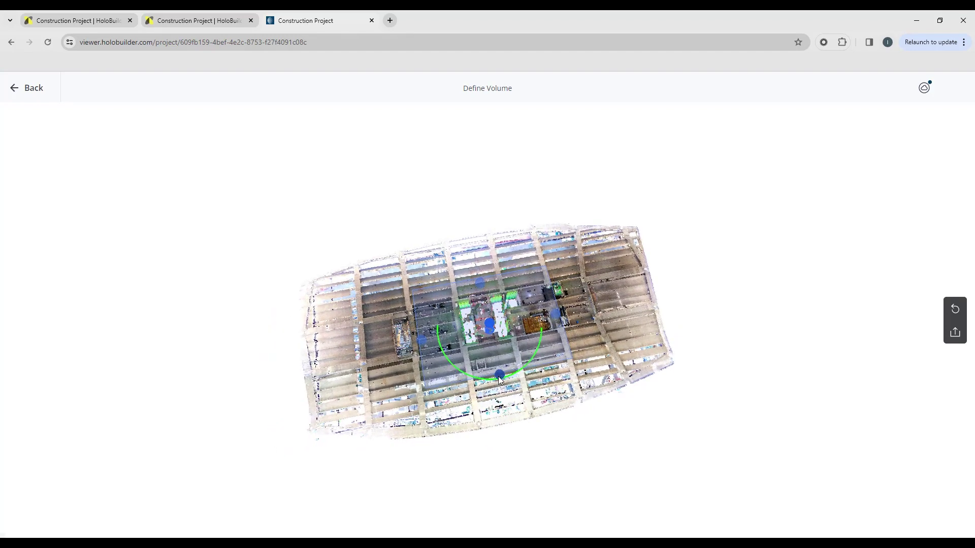
drag(500, 375, 501, 381)
drag(478, 286, 481, 297)
drag(500, 380, 498, 371)
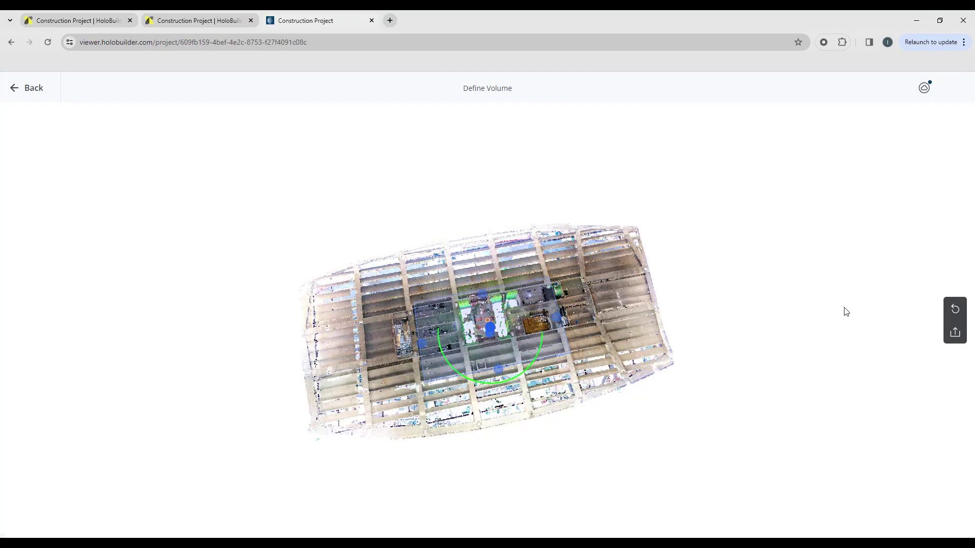
- Export the clipped sub-volume in Autodesk RCS format
click(955, 334)
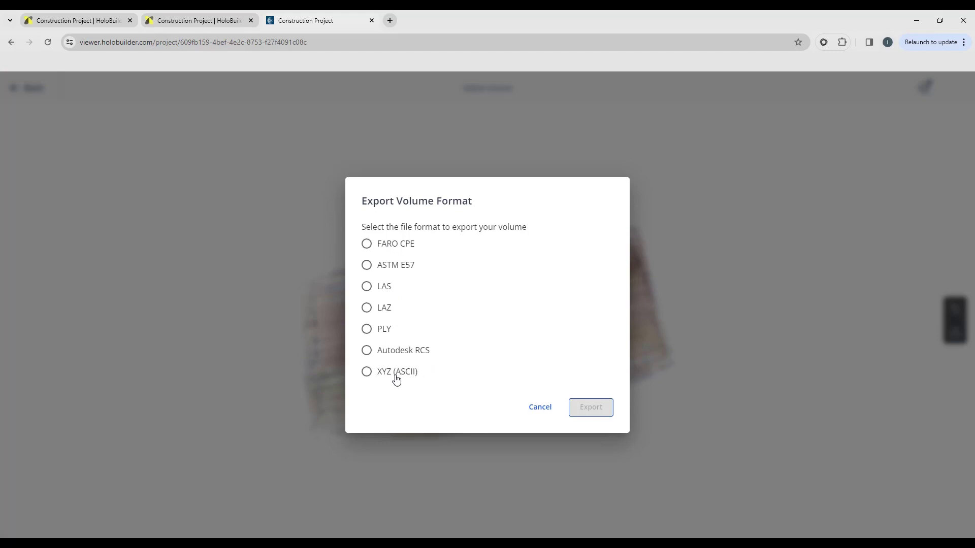
click(399, 350)
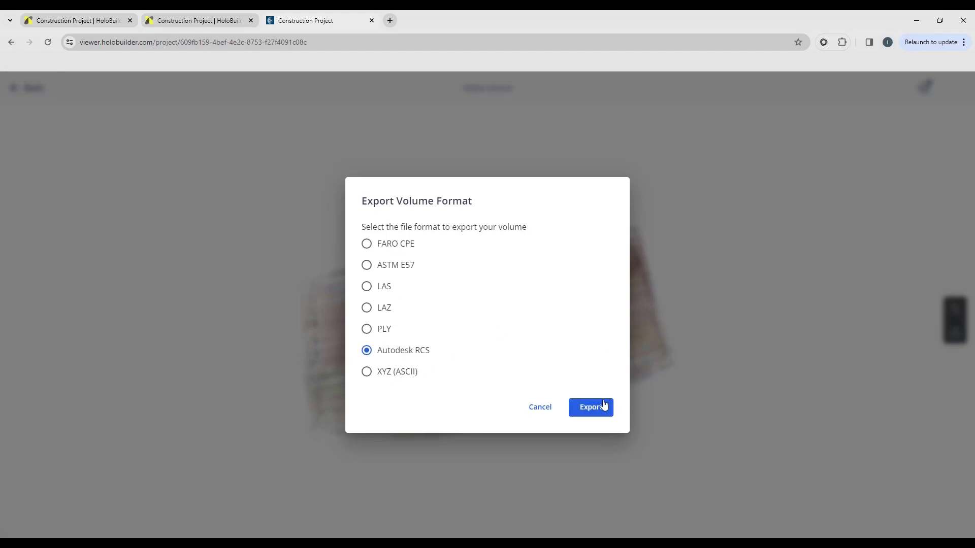
click(598, 411)
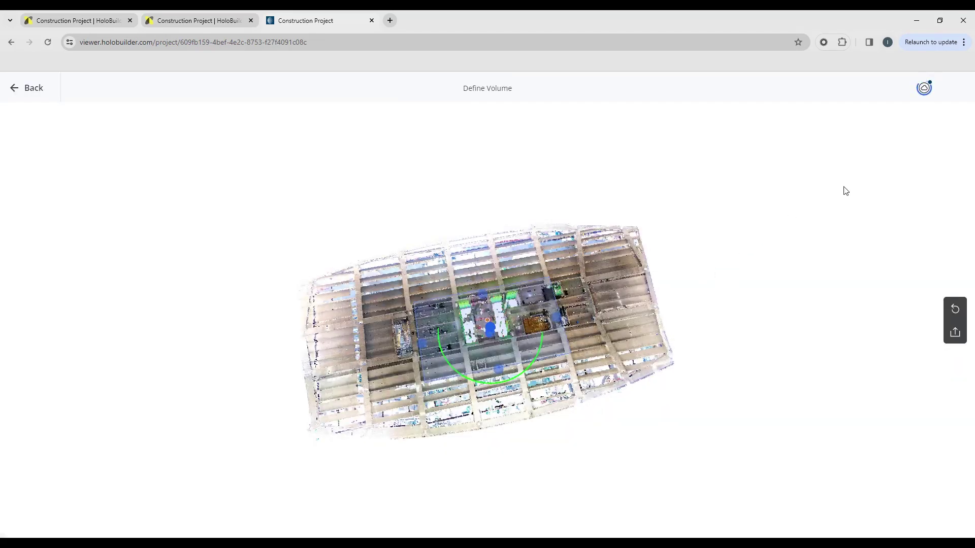
- Check the export's progress under Cloud Activity, then reset the clipping box to the whole cloud
click(924, 90)
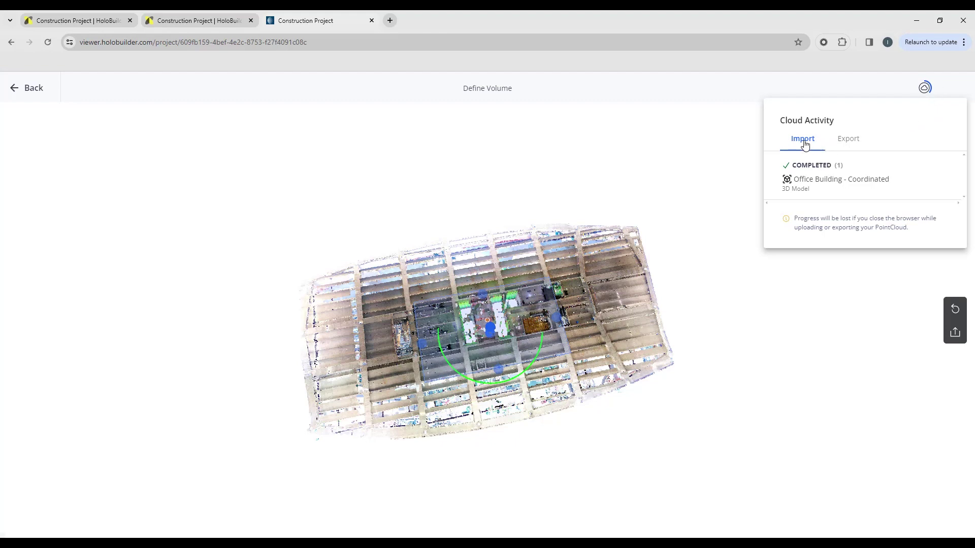
click(850, 141)
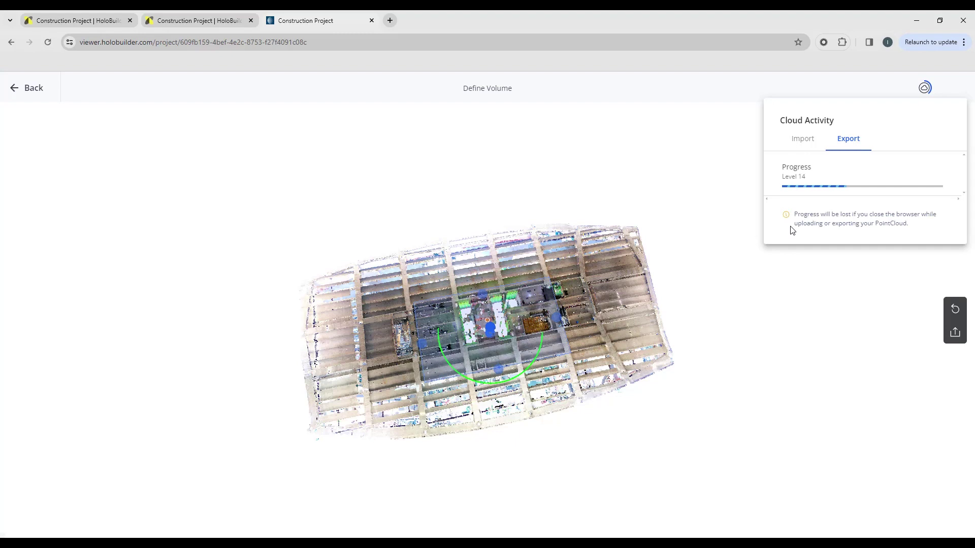
click(797, 277)
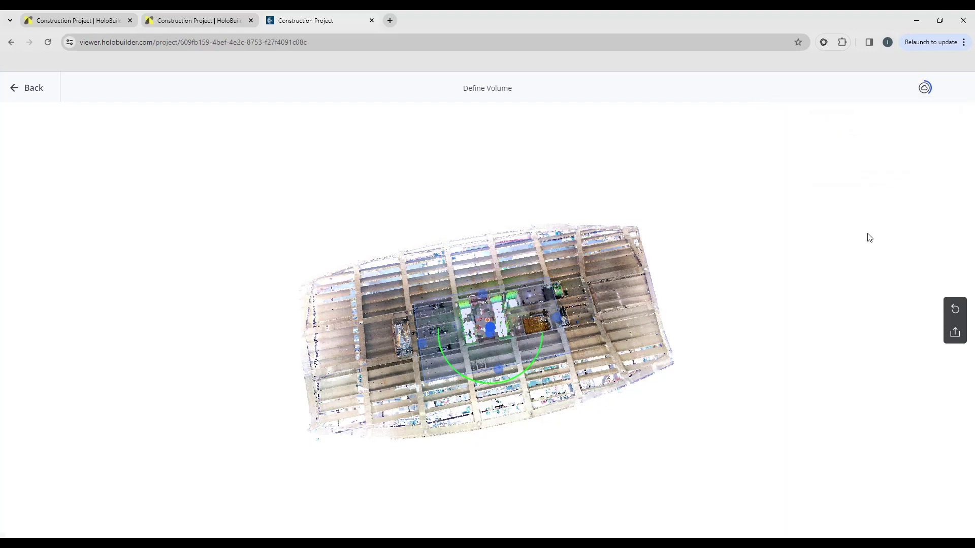
click(954, 310)
mouse_move(805, 293)
mouse_down()
mouse_move(805, 255)
mouse_move(806, 282)
mouse_up()
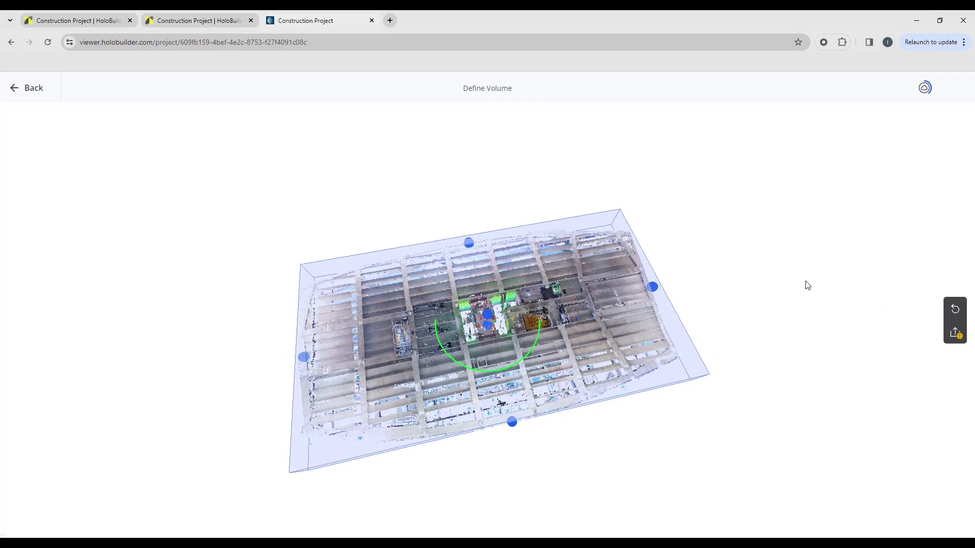
- Return to the main viewer and orbit to a top-down view of the whole building
click(31, 89)
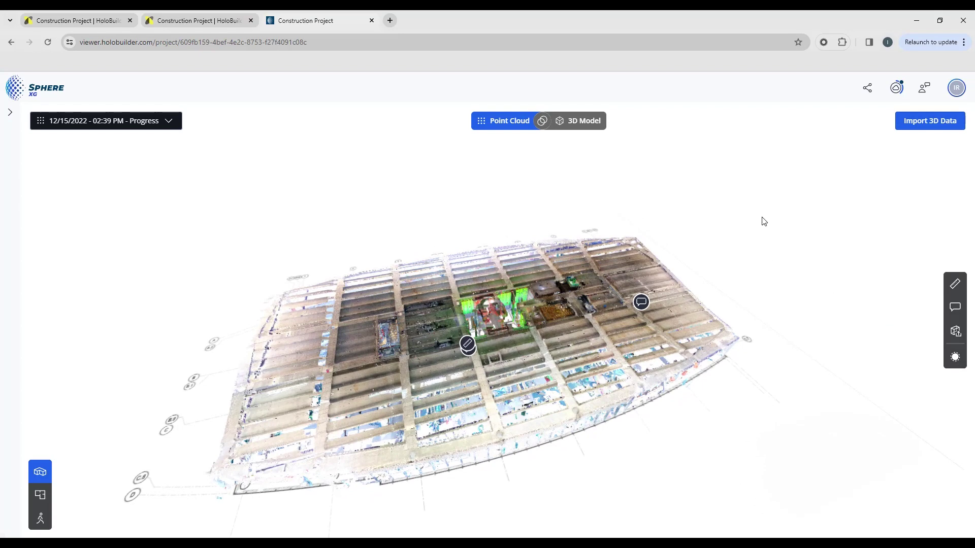
drag(762, 218, 749, 279)
drag(560, 231, 531, 416)
drag(581, 200, 510, 517)
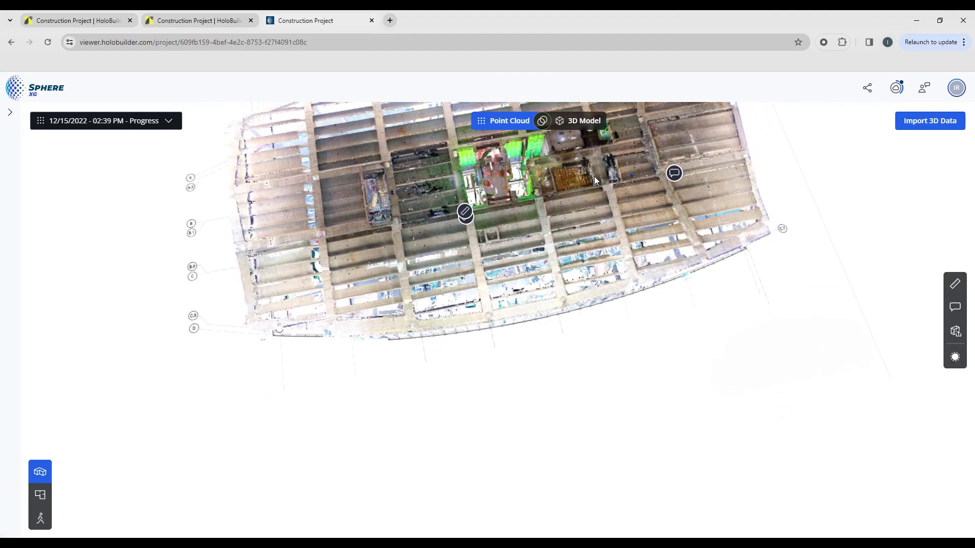
drag(594, 185, 790, 200)
- Adjust layer opacities so the point cloud is partly faded over the floor-plan linework
click(955, 357)
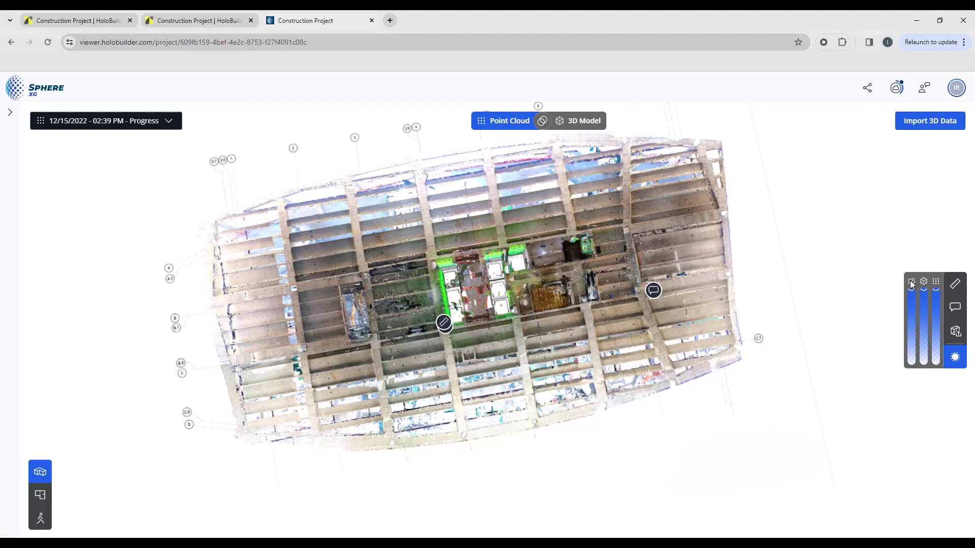
drag(938, 295, 942, 327)
mouse_move(912, 296)
mouse_down()
mouse_move(905, 376)
mouse_move(909, 282)
mouse_up()
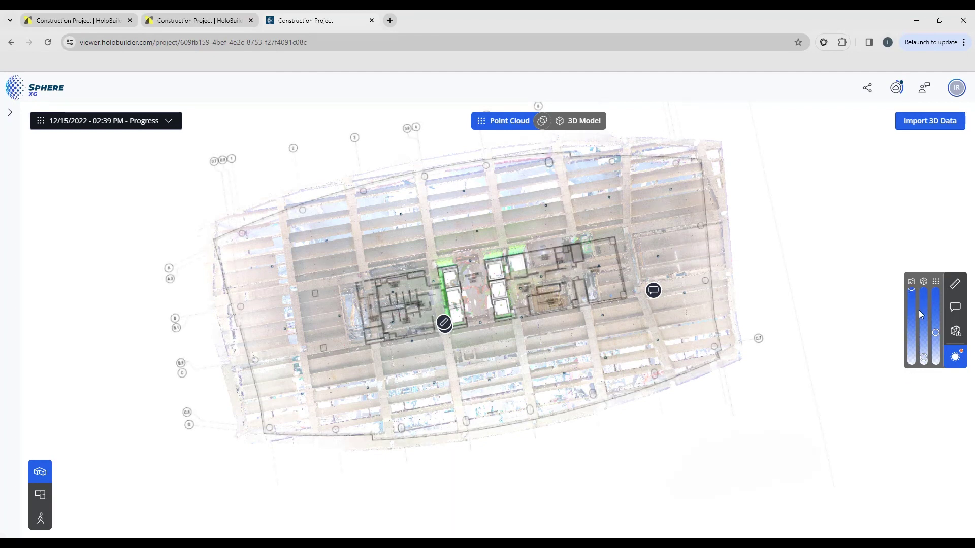
drag(938, 339, 938, 365)
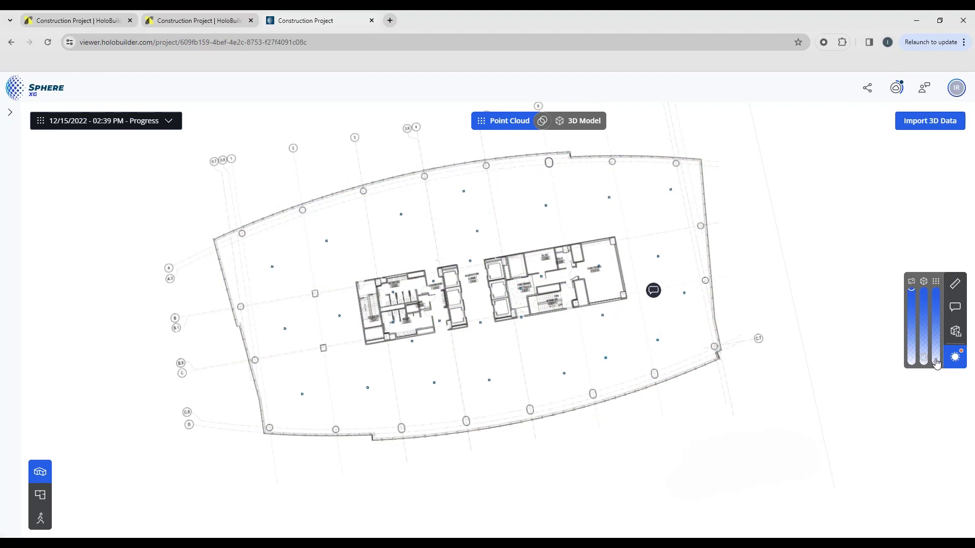
drag(936, 360, 927, 336)
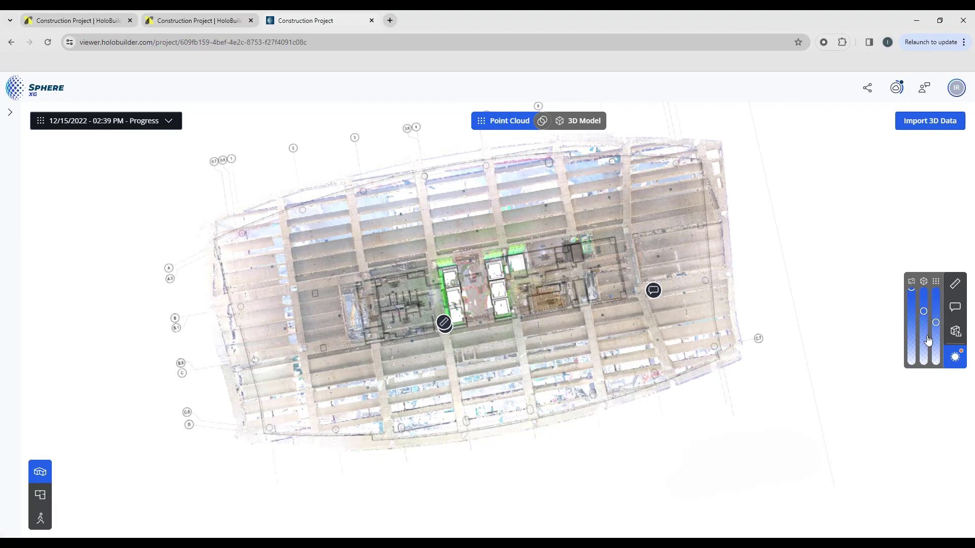
- Switch the display to the 3D model and make it more opaque
click(577, 124)
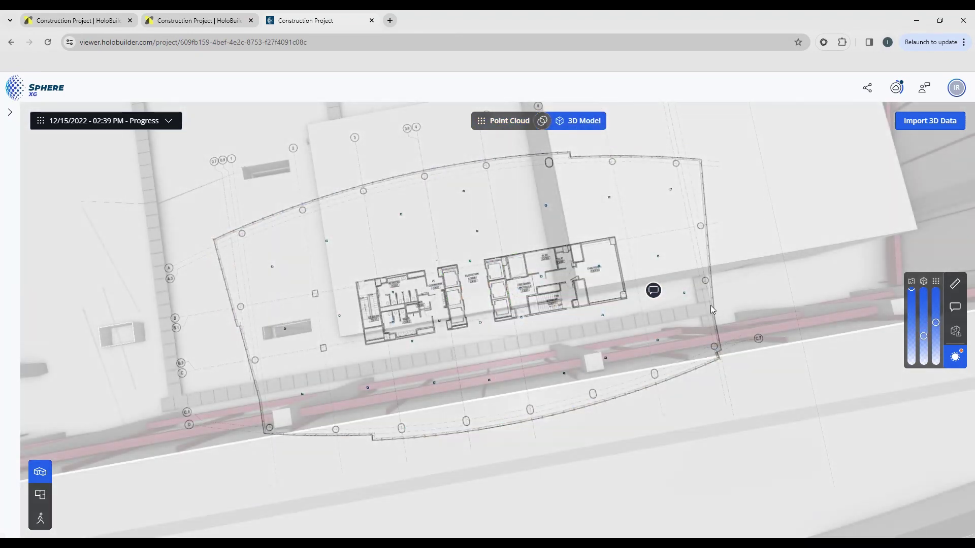
drag(708, 306, 696, 238)
scroll(625, 292, down, 3)
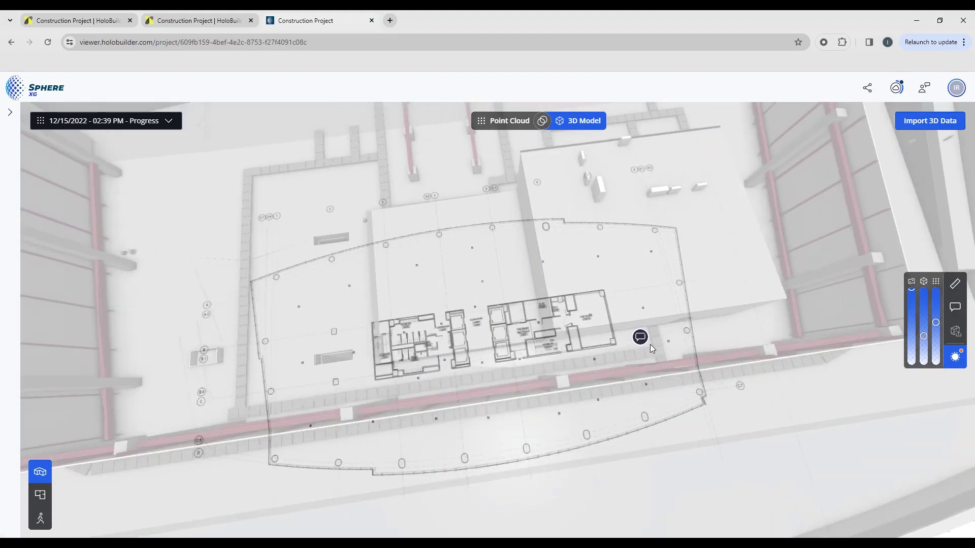
mouse_move(923, 336)
mouse_down()
mouse_move(921, 289)
mouse_move(923, 358)
mouse_move(924, 310)
mouse_move(926, 327)
mouse_up()
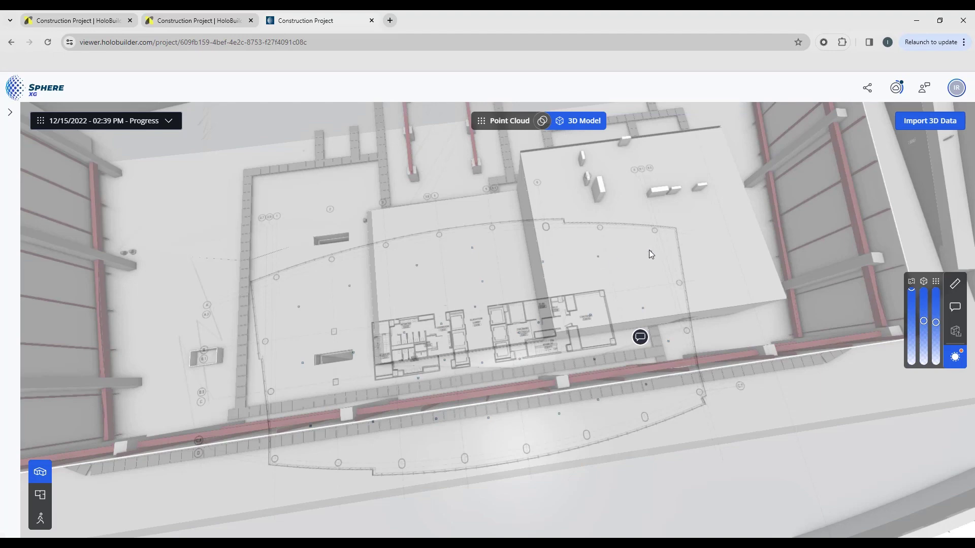
mouse_move(724, 237)
mouse_down()
mouse_move(723, 272)
mouse_move(721, 245)
mouse_up()
- Show the point cloud with the 3D model, fading the model so the scan dominates
mouse_move(937, 322)
mouse_down()
mouse_move(937, 292)
mouse_move(937, 320)
mouse_up()
click(543, 121)
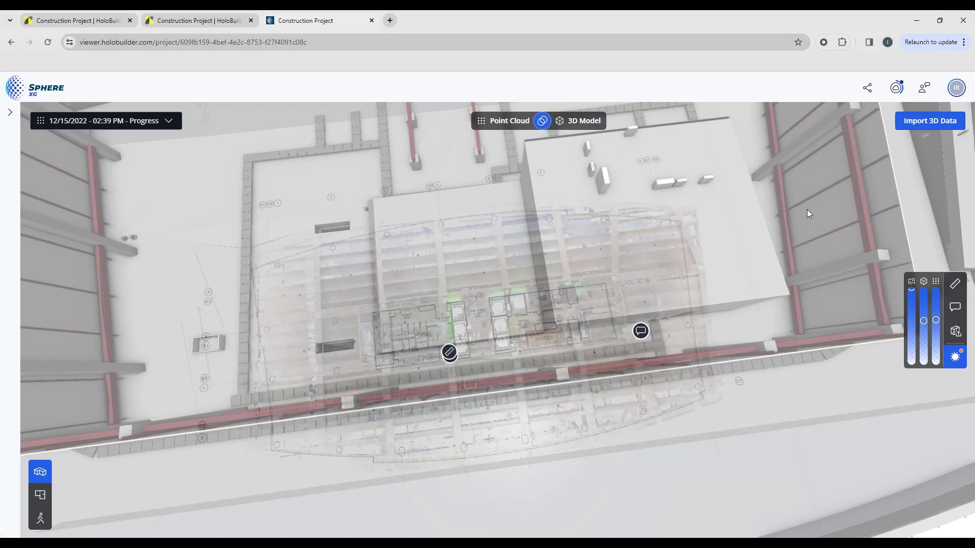
mouse_move(924, 320)
mouse_down()
mouse_move(923, 345)
mouse_move(937, 308)
mouse_move(935, 330)
mouse_up()
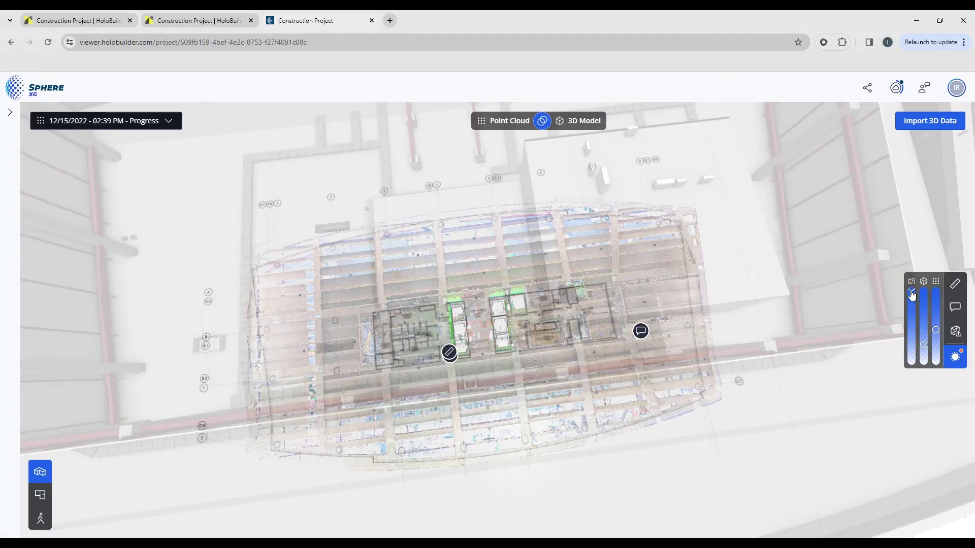
mouse_move(912, 293)
mouse_down()
mouse_move(910, 337)
mouse_move(914, 291)
mouse_up()
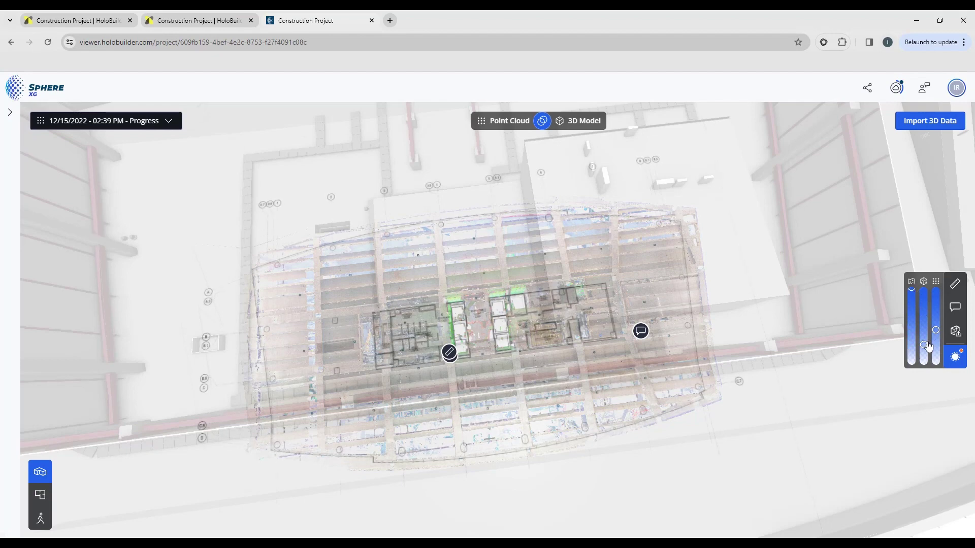